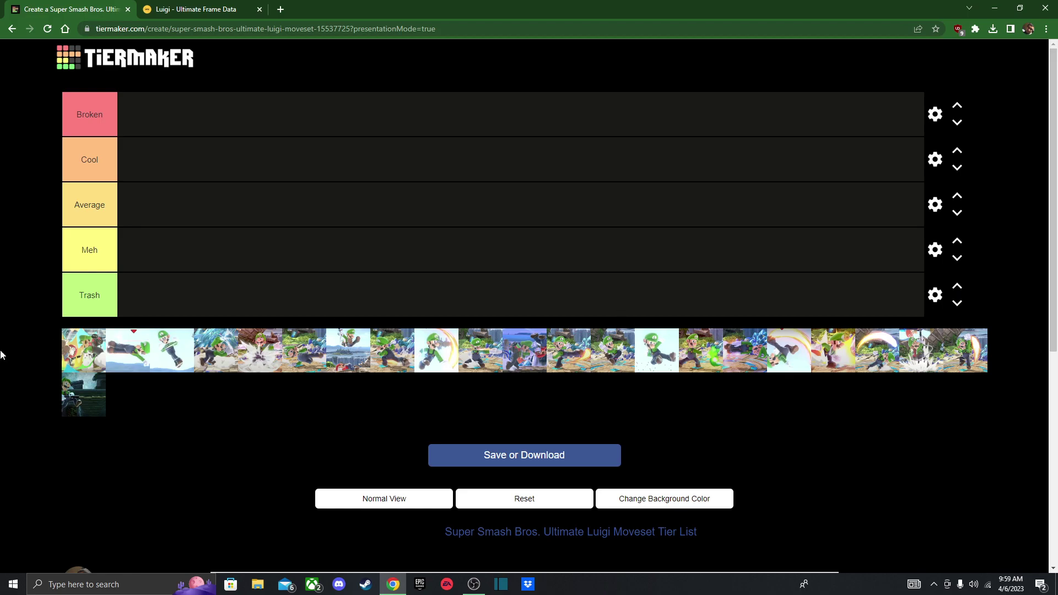
scroll(390, 327, down, 4)
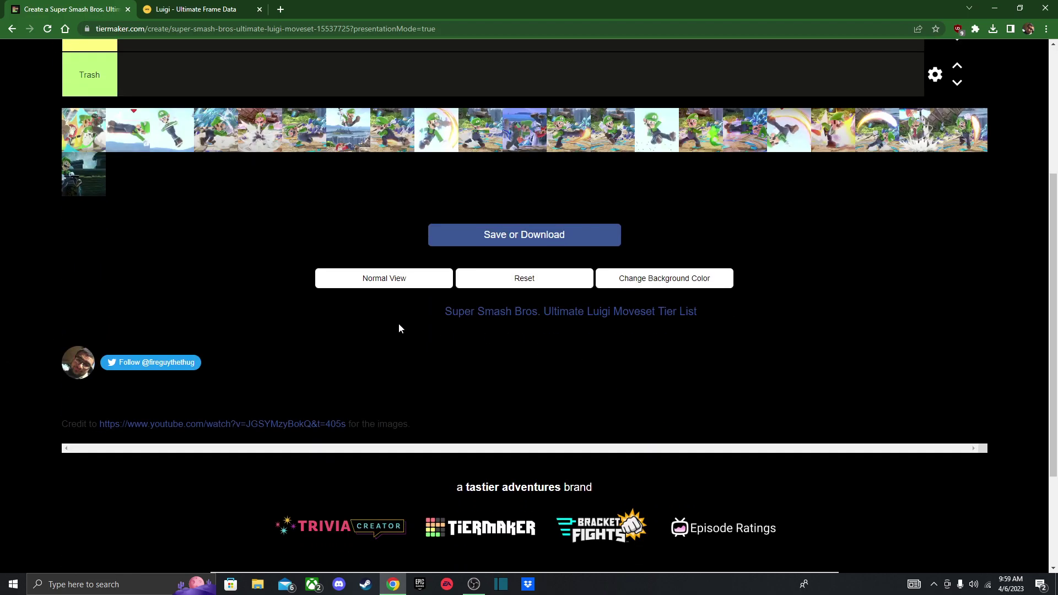
scroll(390, 327, up, 3)
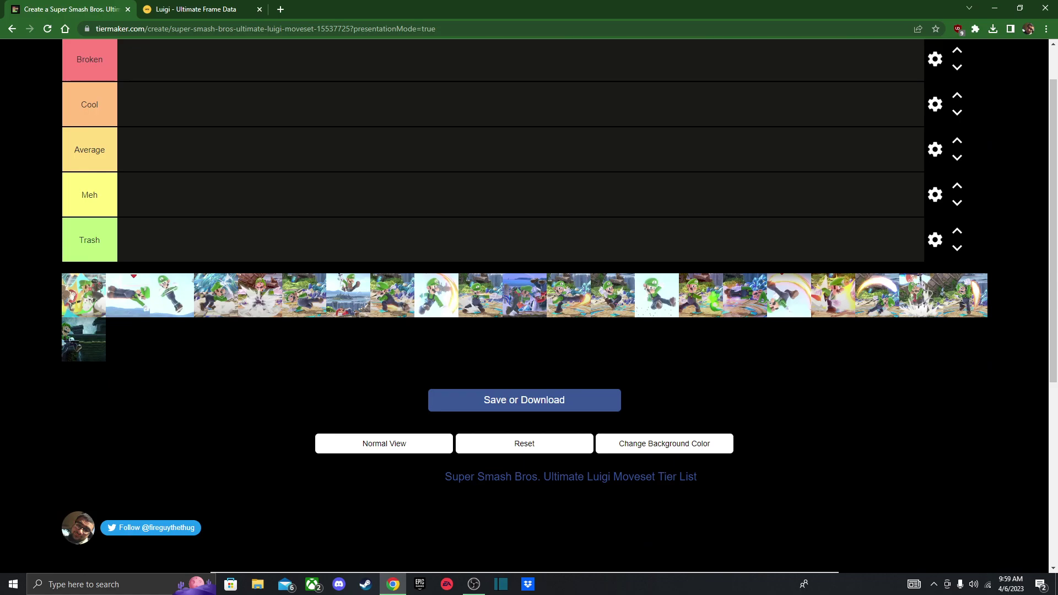
scroll(412, 408, up, 1)
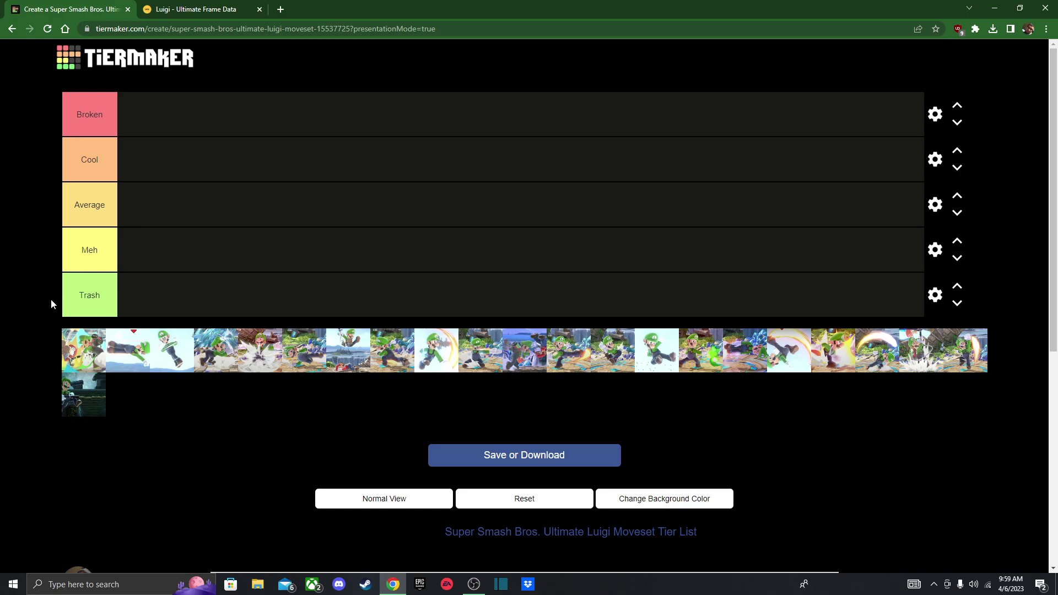
click(87, 292)
click(104, 293)
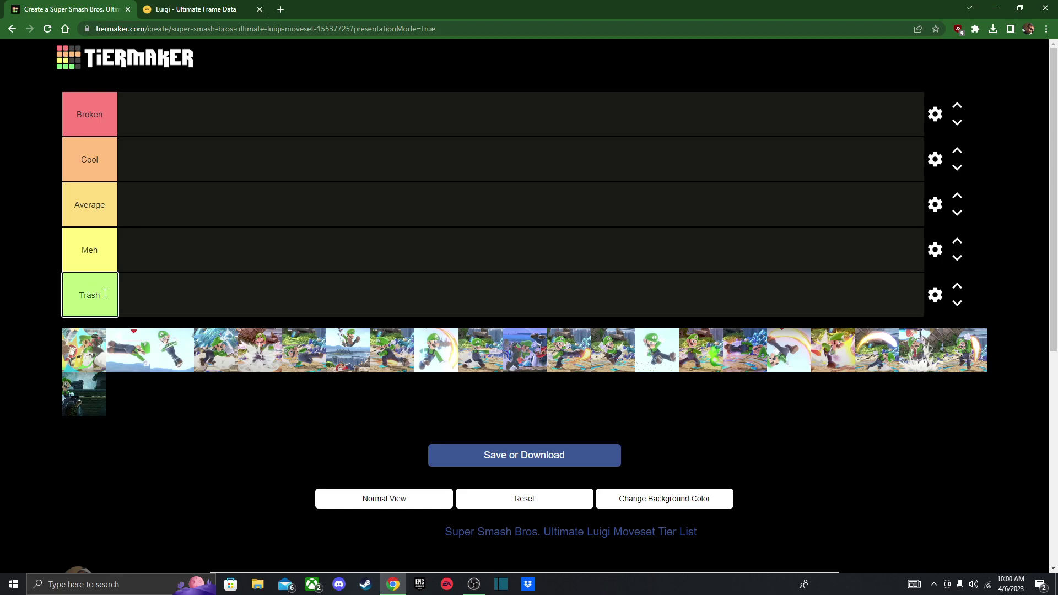
click(32, 318)
click(106, 244)
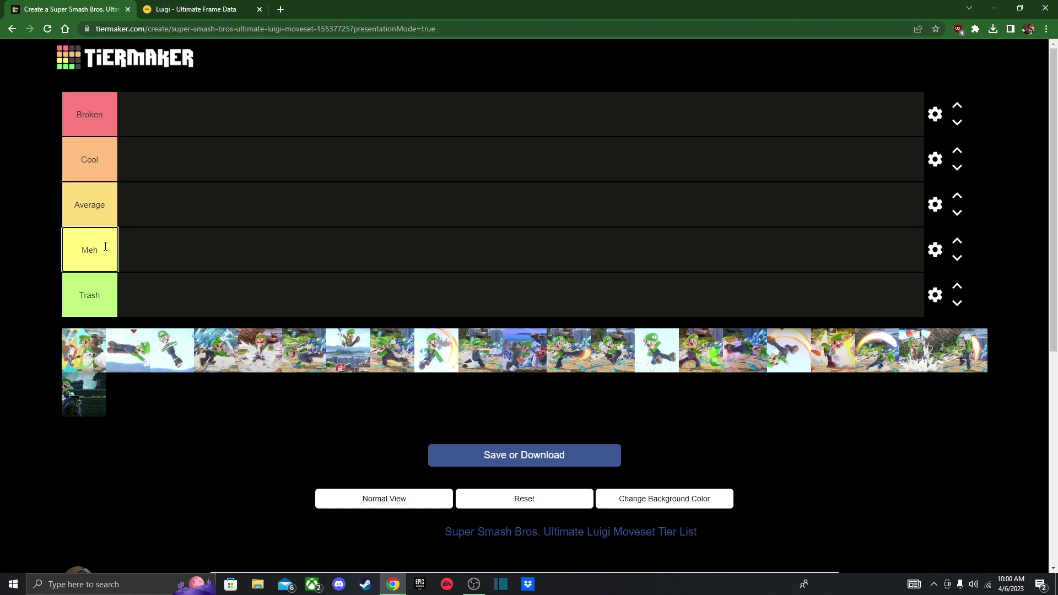
click(25, 246)
click(99, 159)
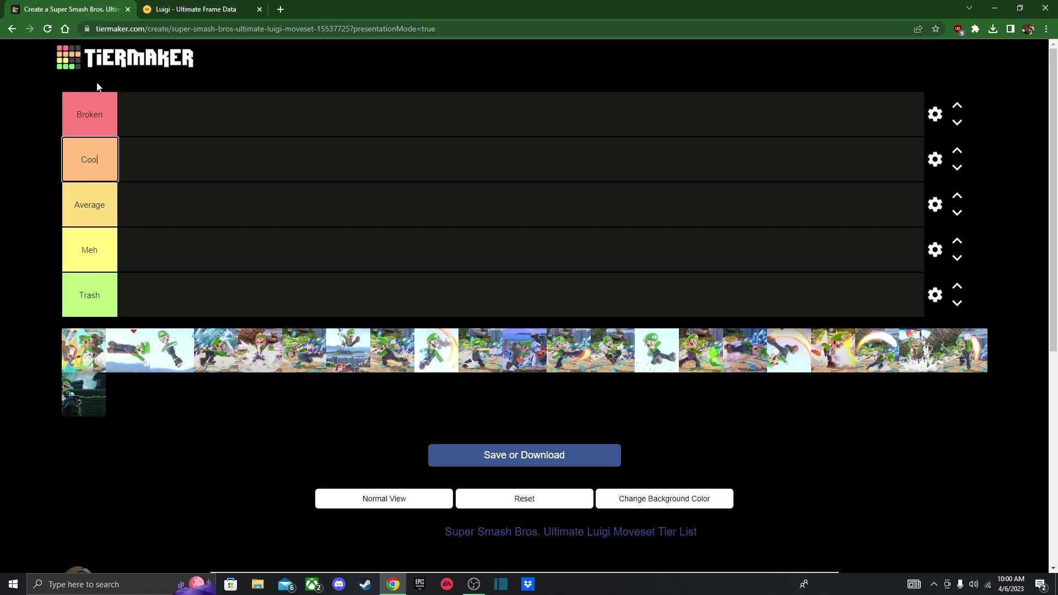
click(97, 110)
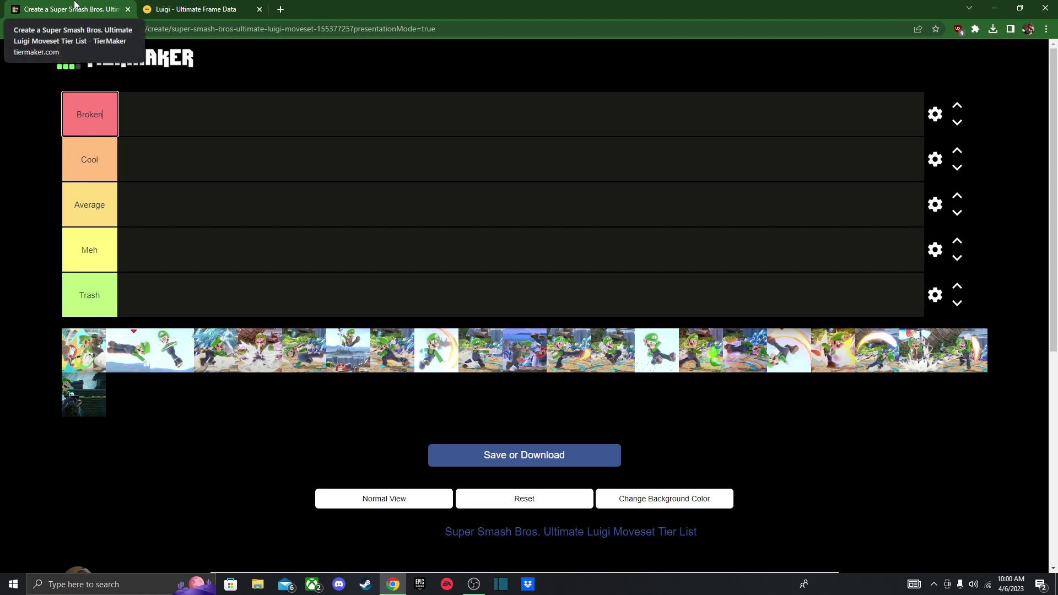
key(Tab)
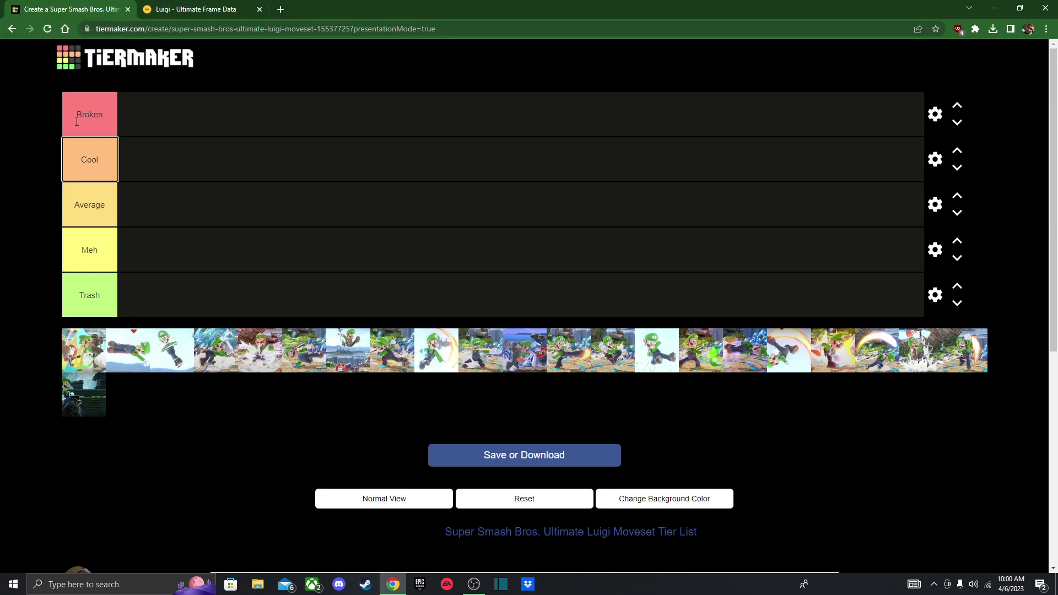
click(87, 129)
click(32, 145)
key(Tab)
click(156, 407)
Rank the 13th image of the unranked pool in the Meh tier and the 12th image in the Average tier
drag(615, 358, 252, 247)
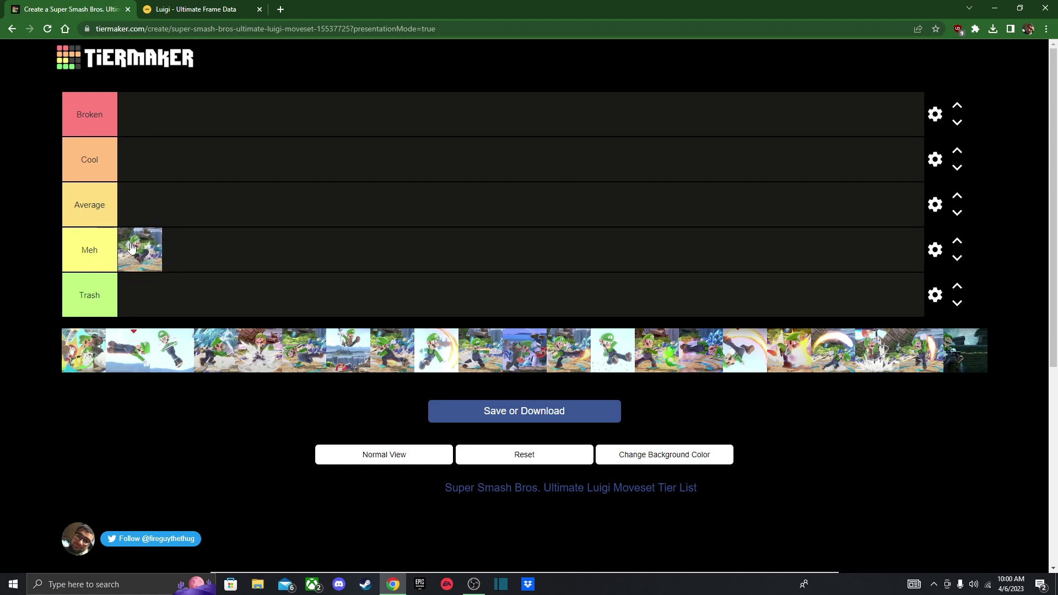
drag(150, 249, 58, 166)
mouse_move(136, 255)
mouse_down()
mouse_move(110, 231)
mouse_move(127, 244)
mouse_up()
drag(567, 368, 143, 223)
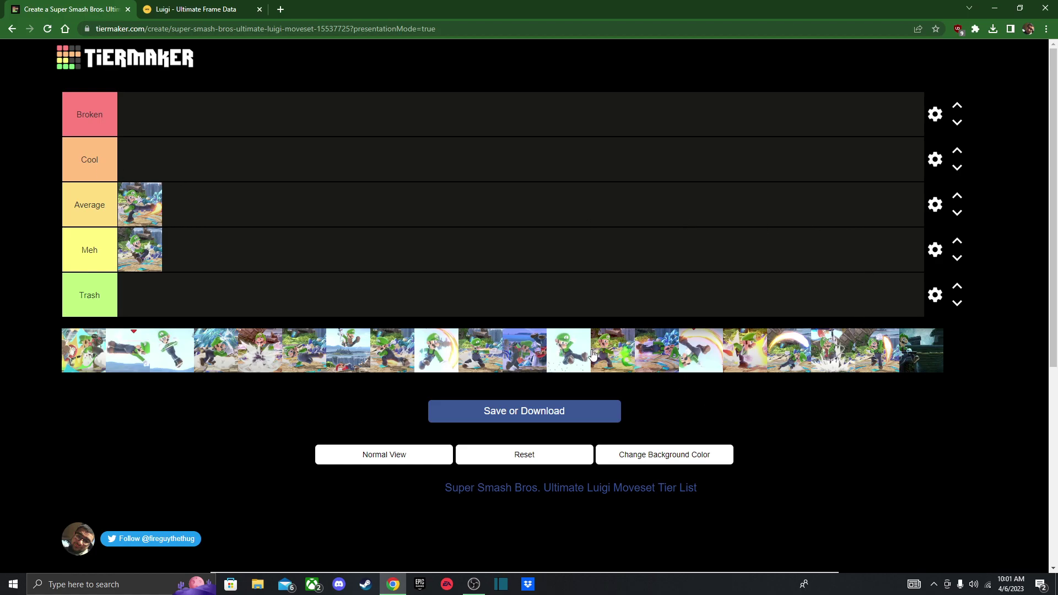
Rank the ninth unranked image, Luigi leaning forward, in Cool and place the standing image with the vertical orange arc ahead of it
drag(430, 359, 498, 364)
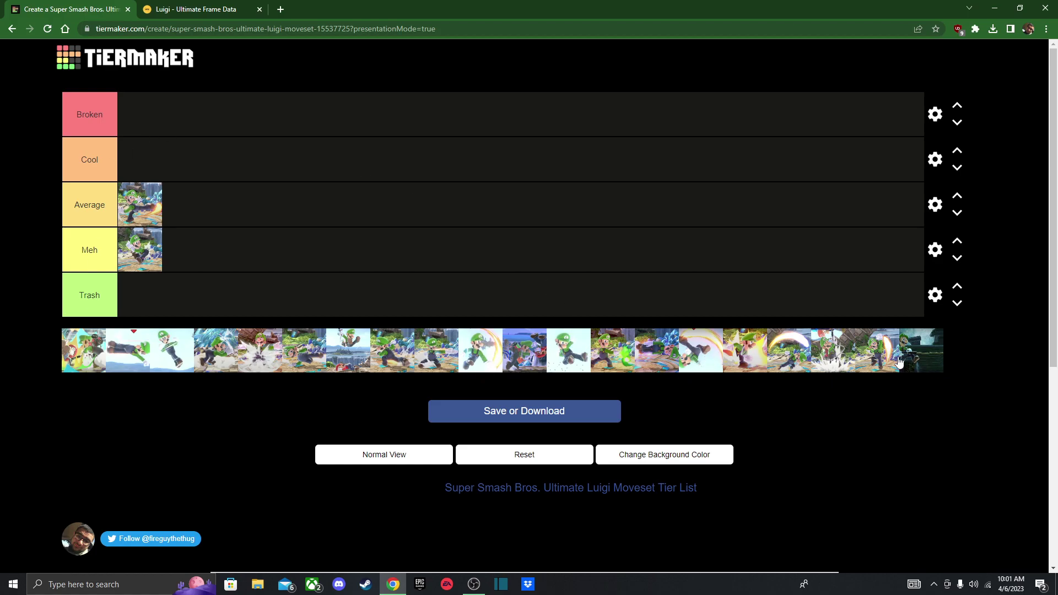
drag(879, 363, 83, 355)
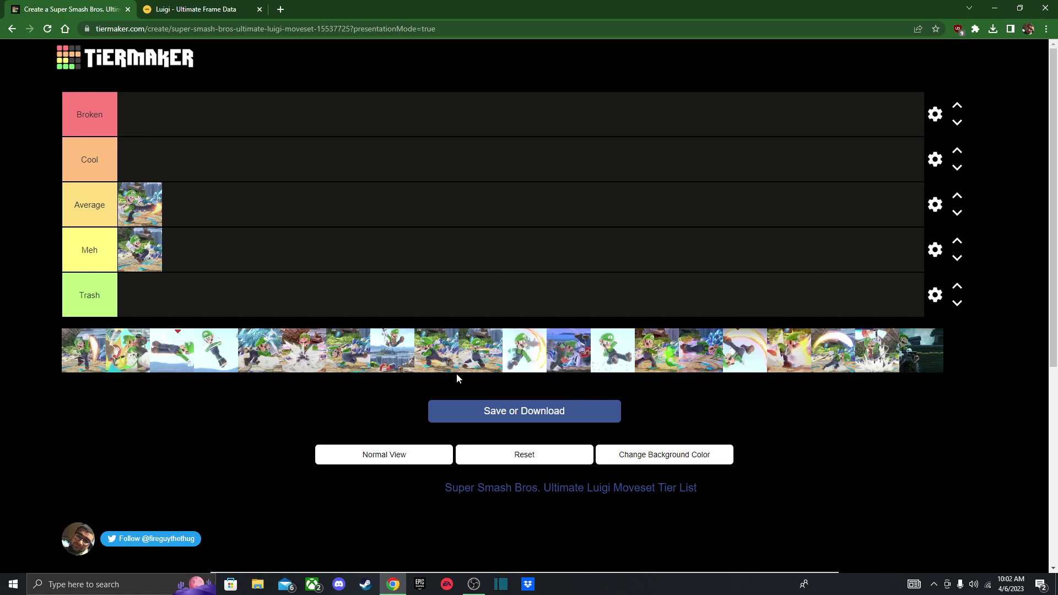
drag(456, 376, 155, 150)
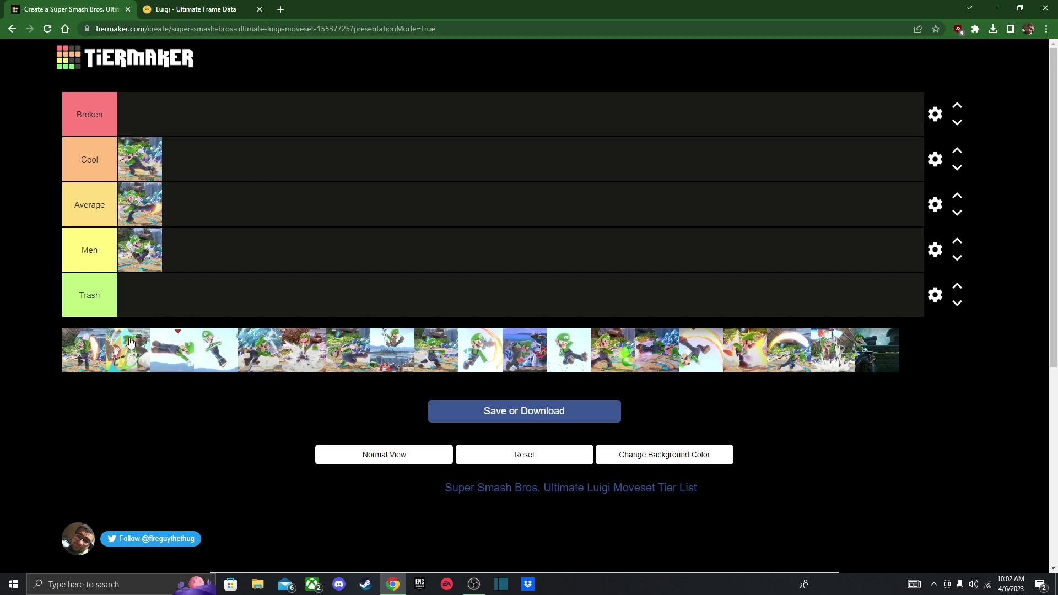
drag(91, 336, 144, 161)
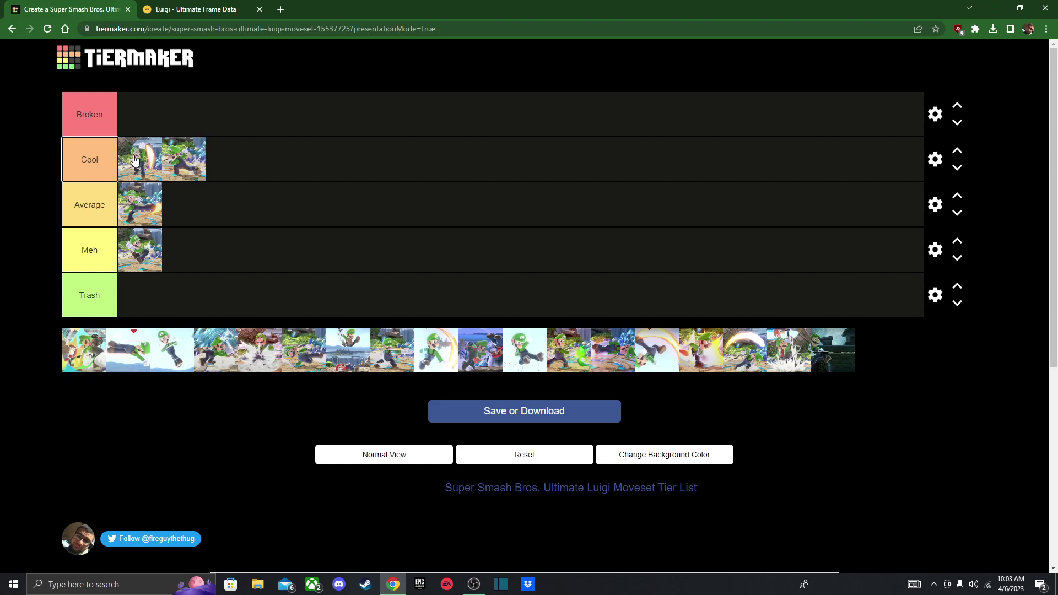
Switch to the Luigi page on Ultimate Frame Data and examine the frame data of the jabs and tilts
click(190, 9)
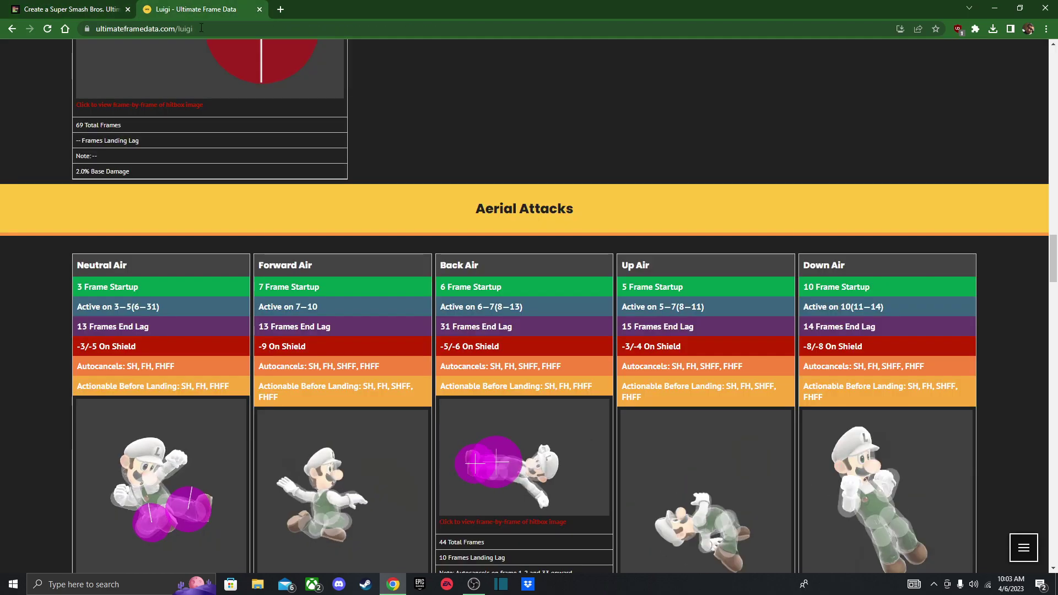
scroll(460, 316, up, 20)
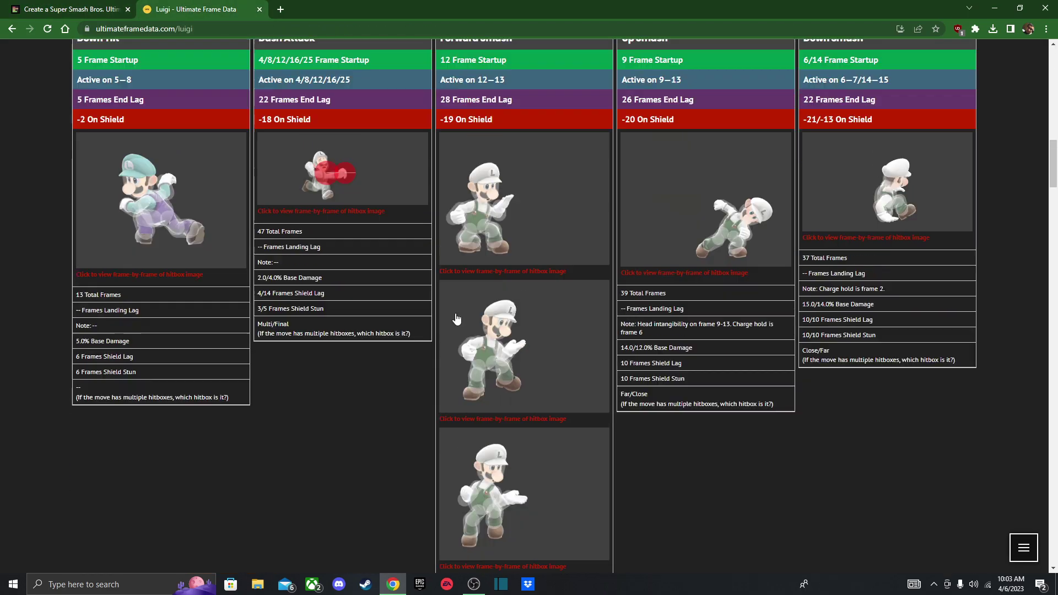
scroll(470, 342, down, 6)
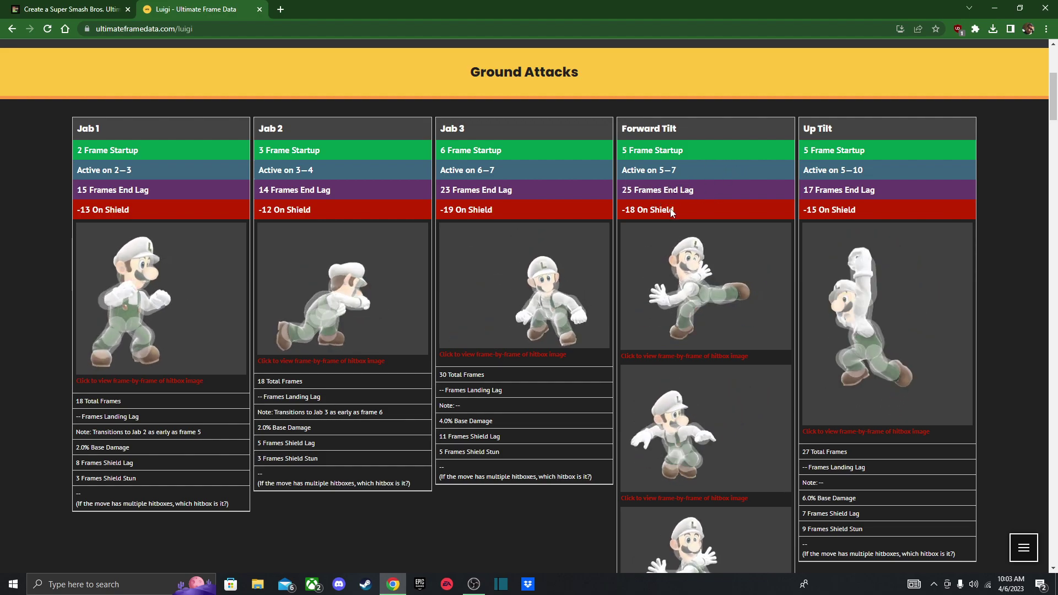
scroll(665, 267, down, 3)
scroll(633, 298, up, 4)
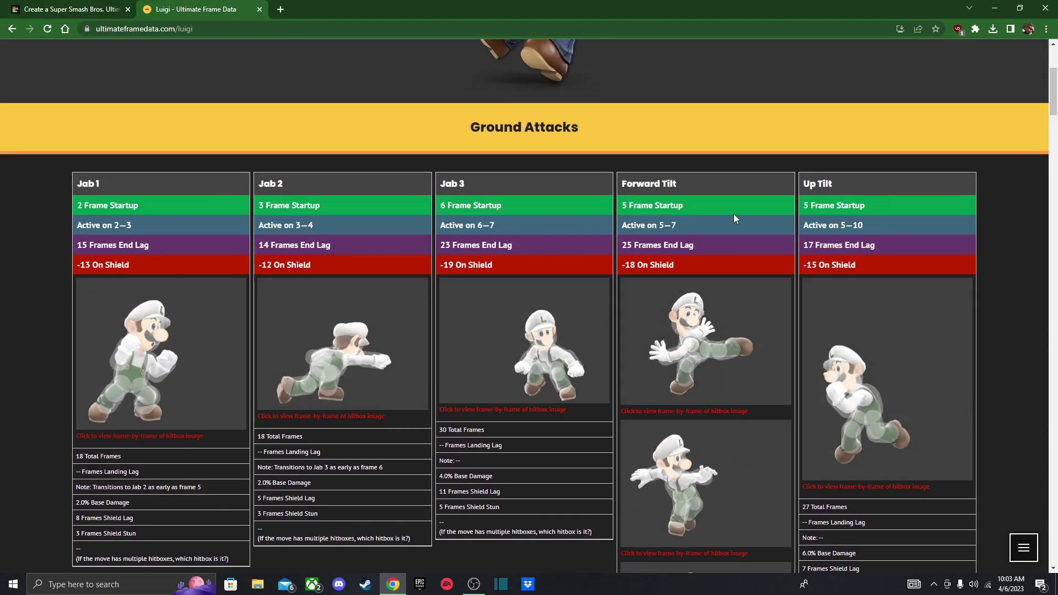
Return to the TierMaker list and add the fourth unranked image to the end of the Meh tier
click(260, 9)
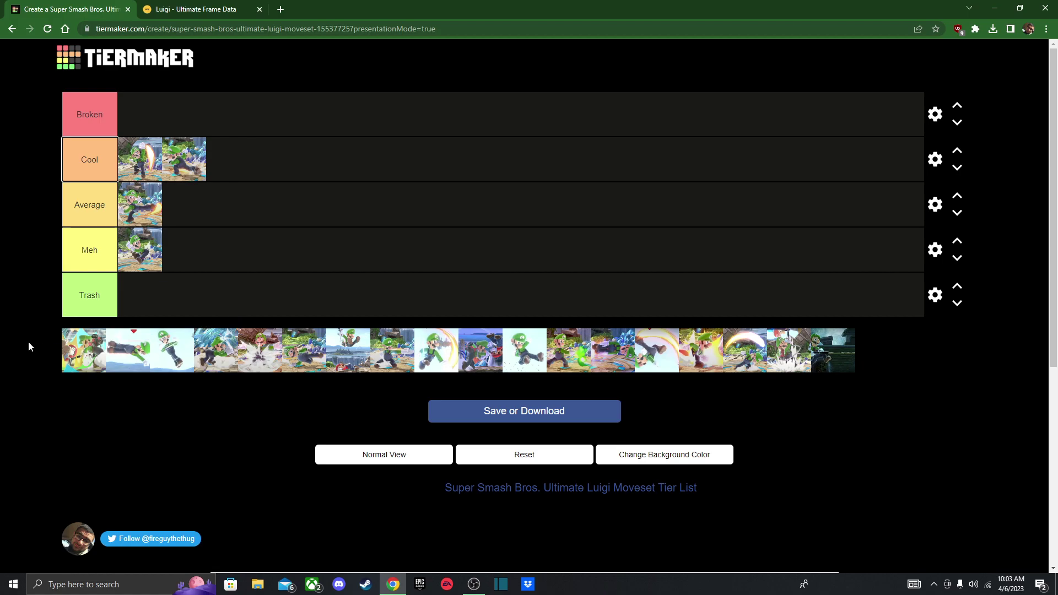
mouse_move(77, 361)
mouse_down()
mouse_move(57, 358)
mouse_move(71, 358)
mouse_up()
drag(212, 364, 229, 246)
Switch to Luigi's Ultimate Frame Data page and compare the frame data of his ground, smash and aerial attacks
click(221, 4)
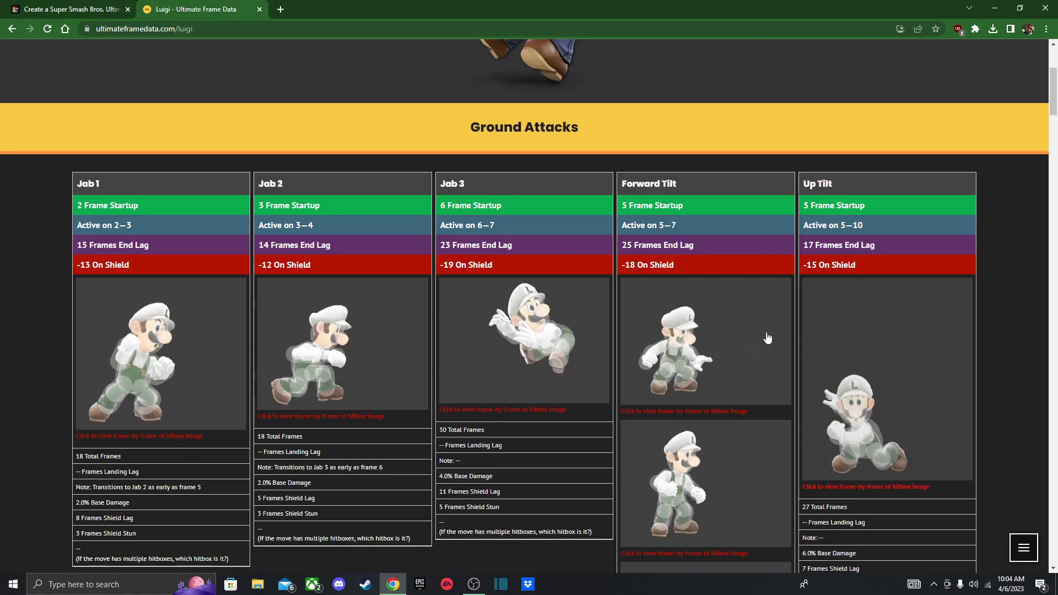
scroll(518, 386, down, 9)
scroll(517, 386, down, 3)
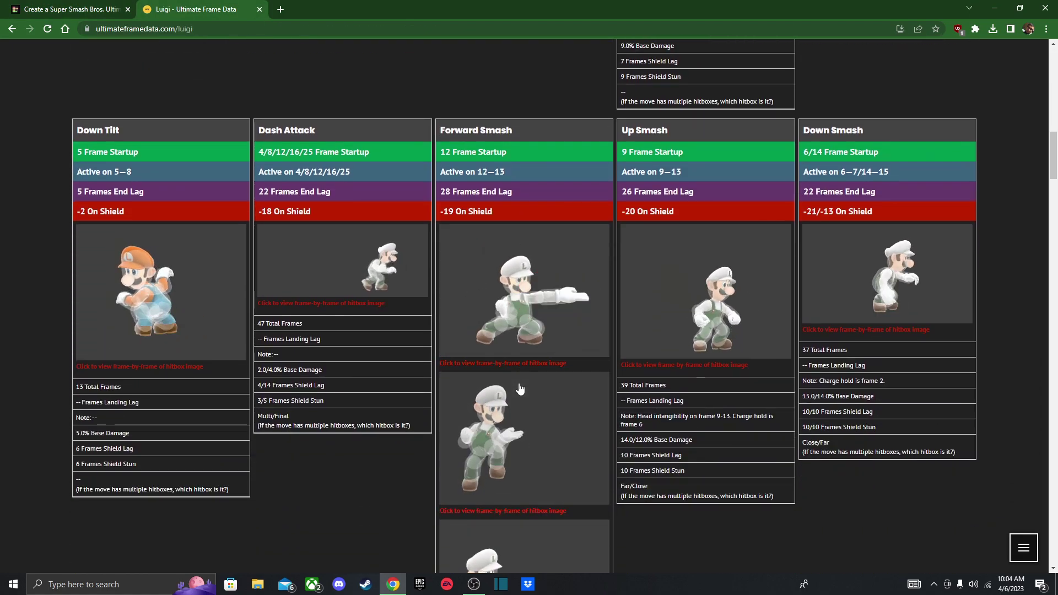
scroll(685, 319, up, 1)
scroll(685, 318, up, 10)
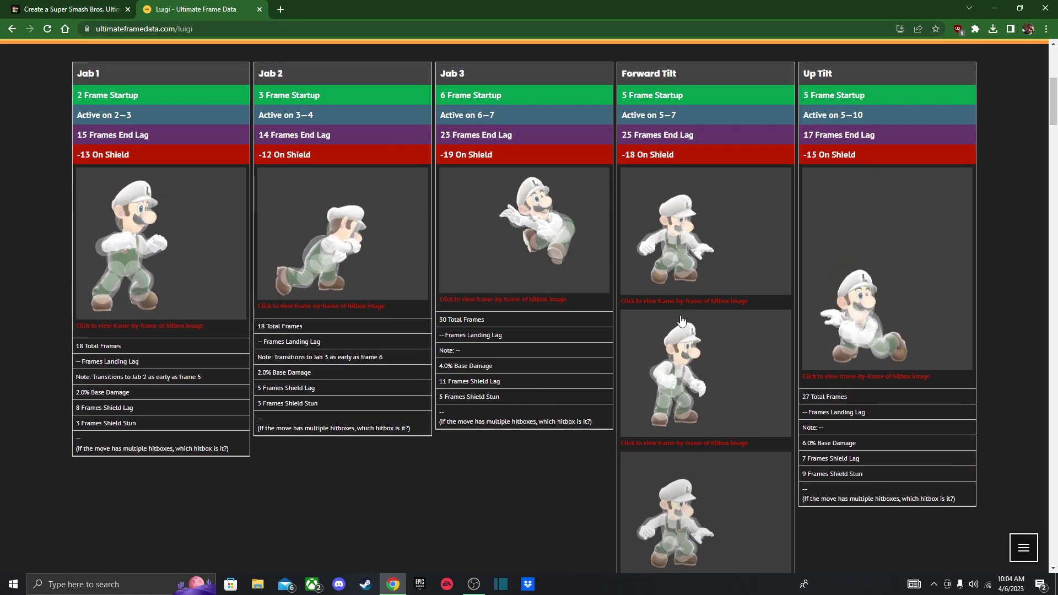
scroll(683, 330, down, 15)
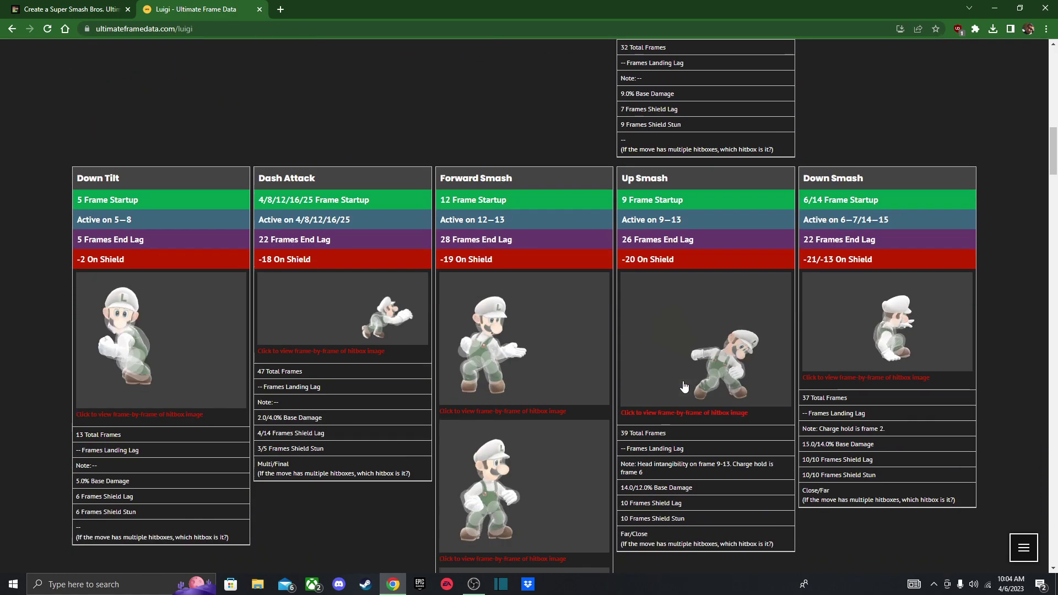
scroll(857, 372, up, 3)
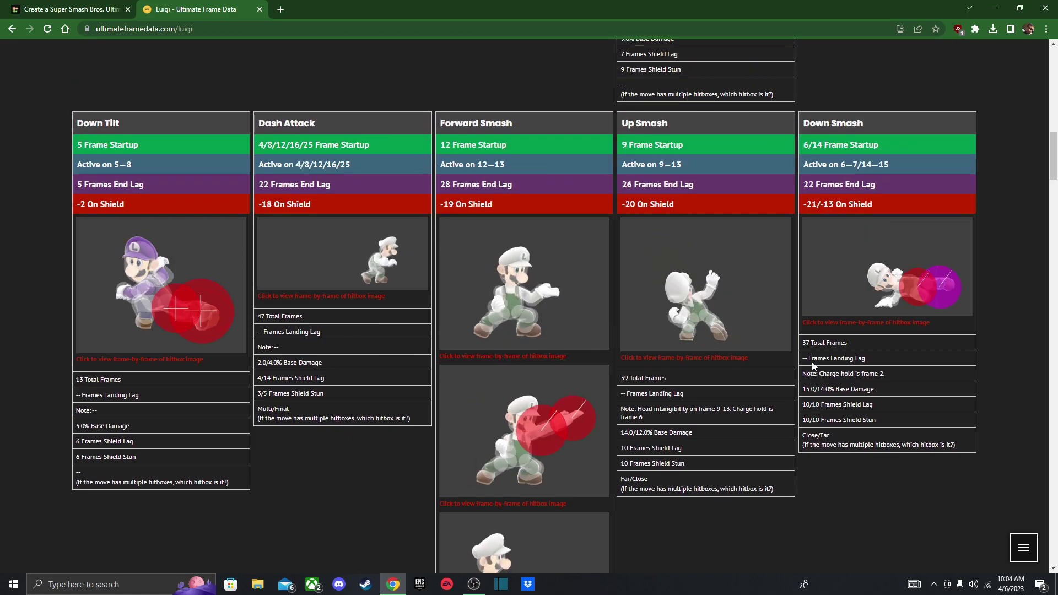
scroll(812, 361, down, 11)
scroll(809, 362, down, 10)
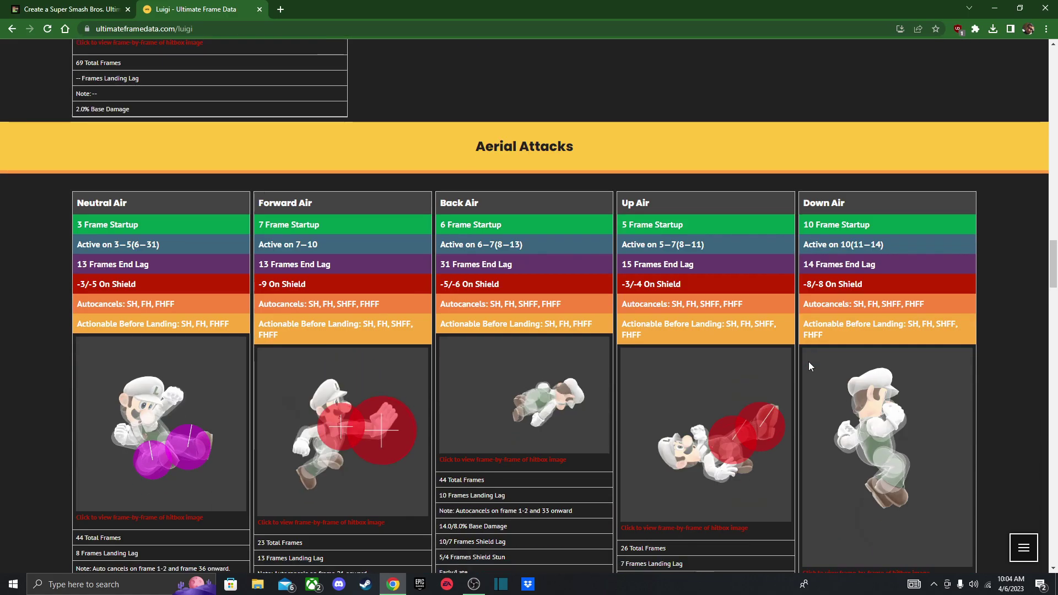
scroll(809, 367, up, 20)
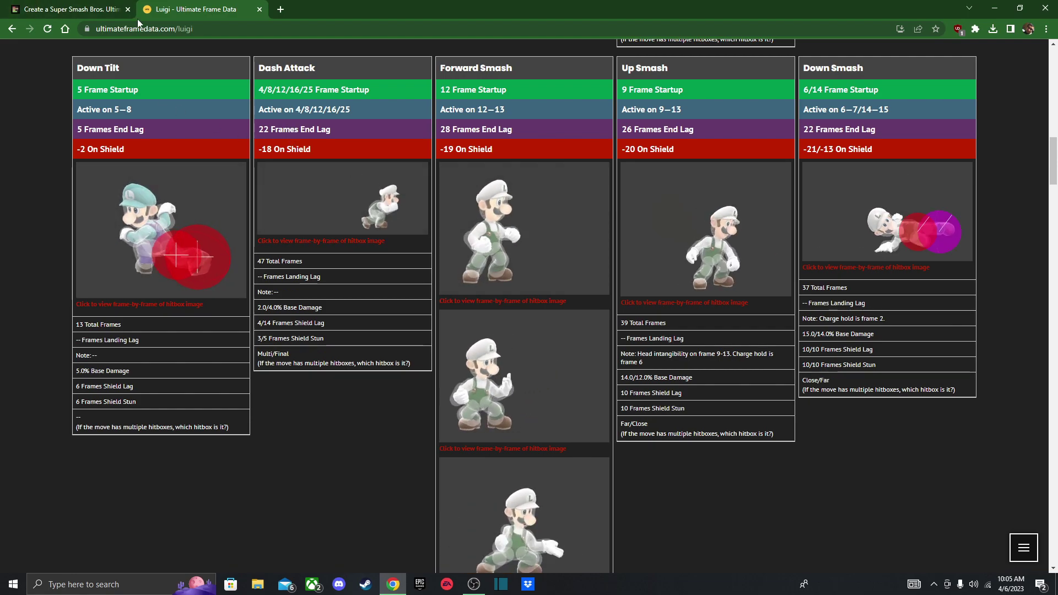
Return to the TierMaker list and place the seventh unranked image first in the Average tier
click(107, 5)
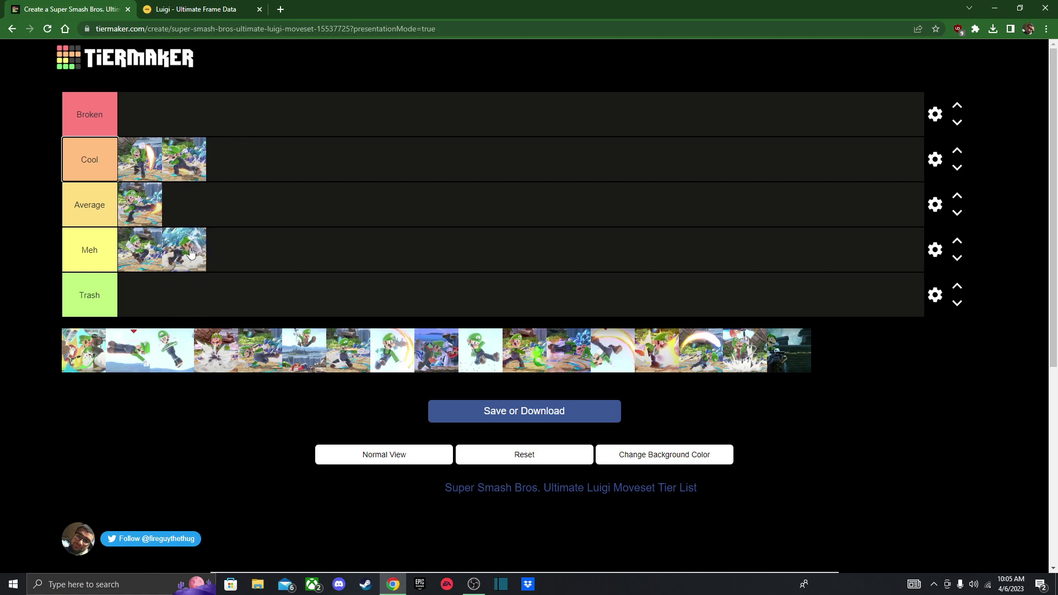
mouse_move(184, 253)
mouse_down()
mouse_move(229, 249)
mouse_move(196, 245)
mouse_up()
drag(353, 364, 138, 196)
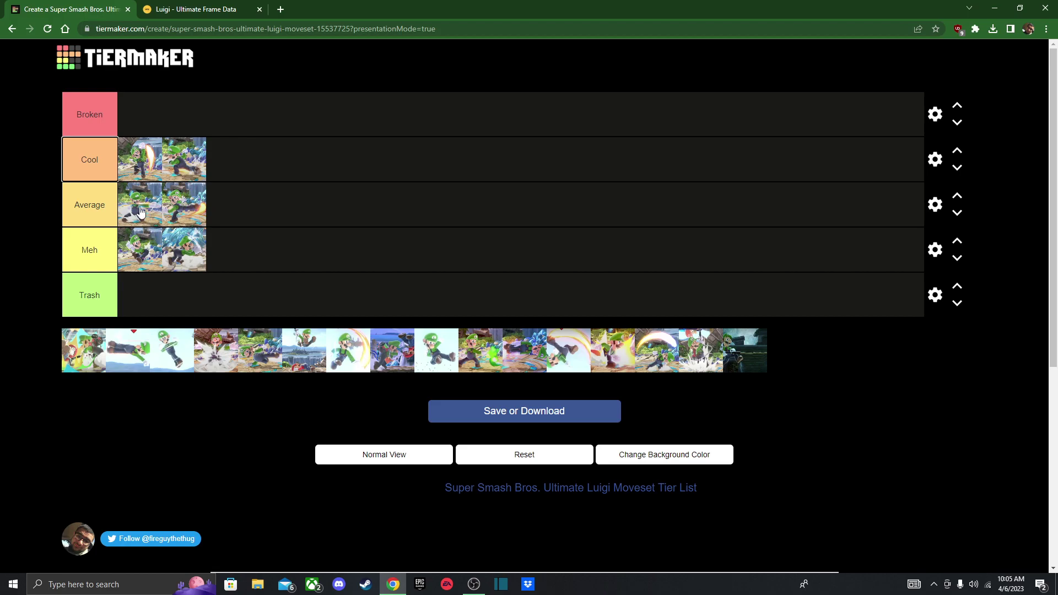
mouse_move(140, 212)
mouse_down()
mouse_move(131, 178)
mouse_move(134, 208)
mouse_up()
mouse_move(147, 205)
mouse_down()
mouse_move(93, 199)
mouse_move(141, 201)
mouse_up()
mouse_move(119, 208)
mouse_down()
mouse_move(165, 205)
mouse_move(126, 203)
mouse_up()
Add the sixth image of the reordered pool and the image with the overhead orange arc to the end of the Cool tier
scroll(182, 221, down, 3)
scroll(184, 222, up, 3)
drag(661, 360, 87, 364)
drag(306, 358, 279, 175)
drag(82, 358, 276, 158)
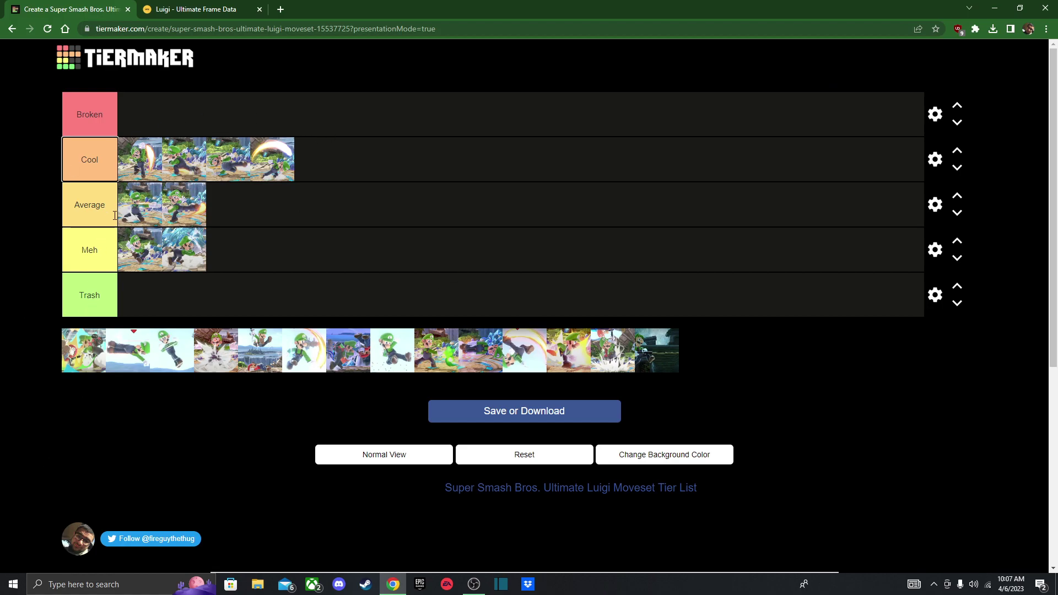
Switch to Luigi's Ultimate Frame Data page and examine the startup, end lag and shield values of his ground attacks
click(221, 9)
scroll(777, 347, up, 9)
scroll(773, 345, down, 6)
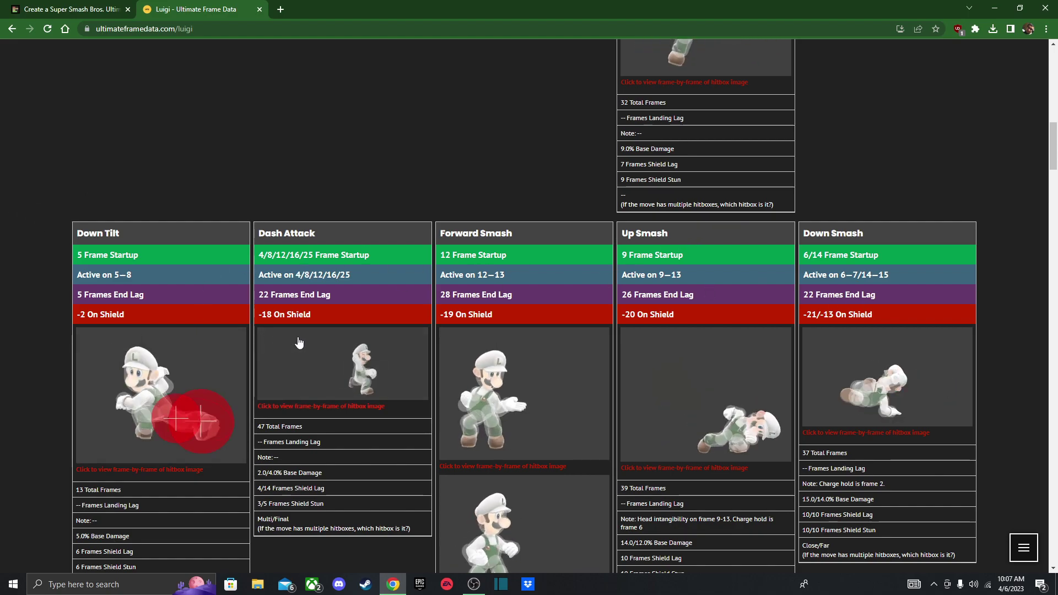
scroll(815, 303, up, 10)
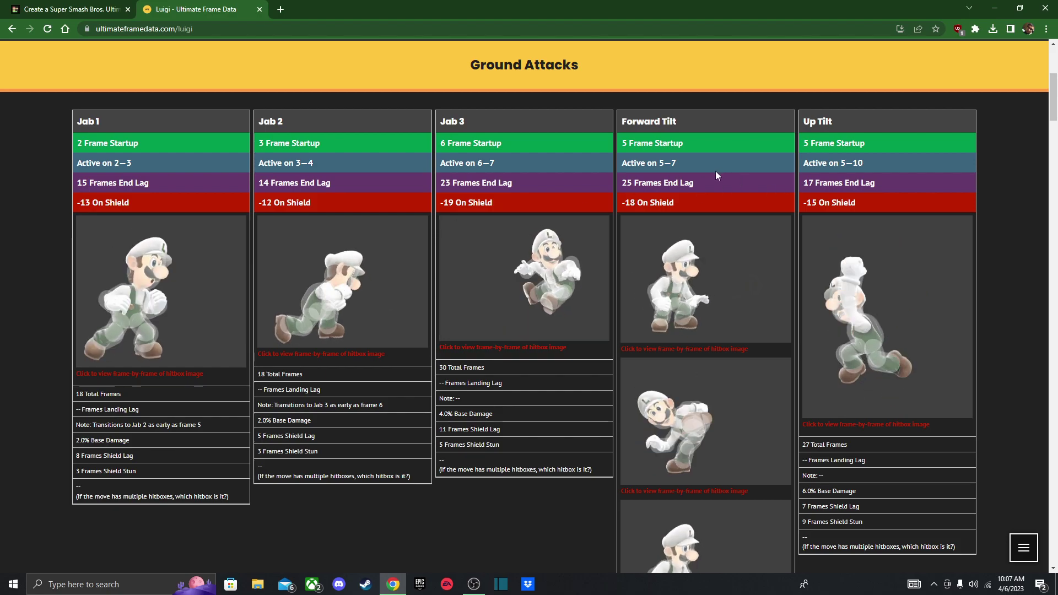
Return to the TierMaker list and rank the eighth unranked image in the Broken tier, followed by the third unranked image
click(10, 8)
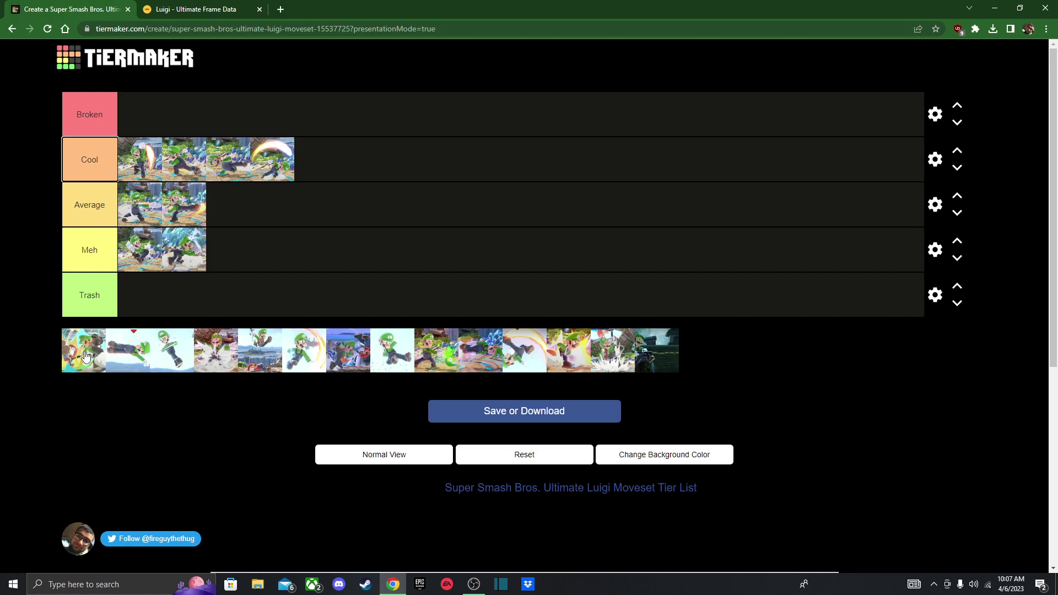
drag(82, 359, 208, 366)
drag(395, 355, 152, 107)
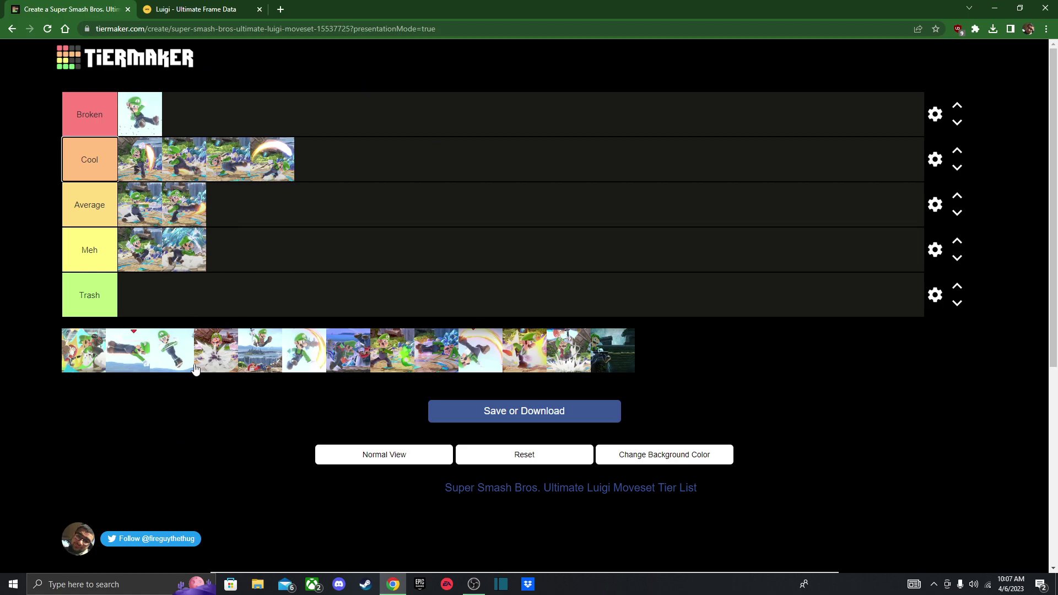
drag(178, 362, 177, 105)
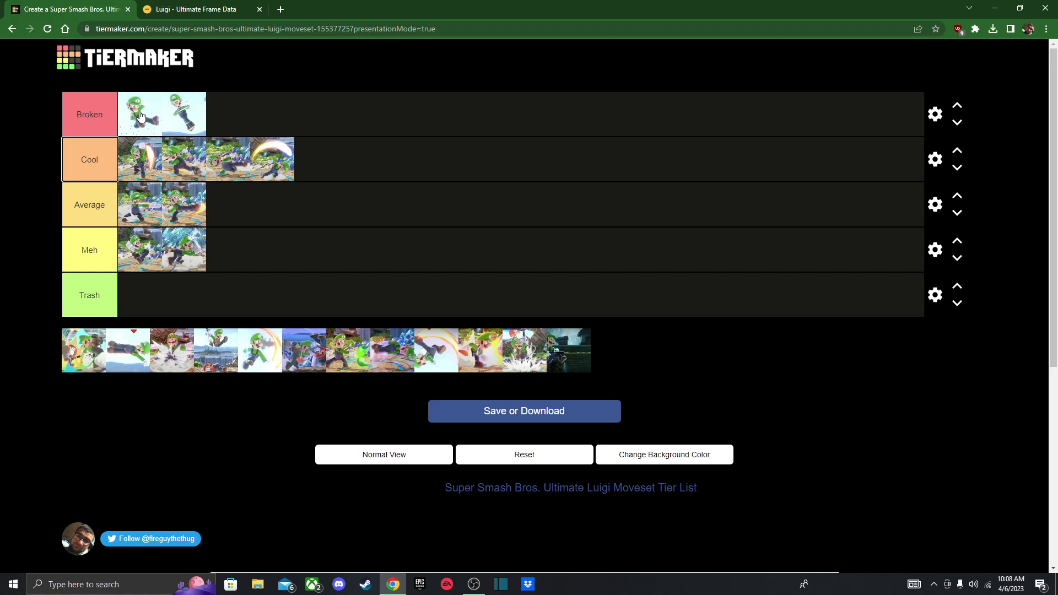
Switch to Luigi's Ultimate Frame Data page and examine the frame data of his aerial attacks
click(200, 9)
scroll(323, 306, down, 15)
scroll(309, 329, down, 8)
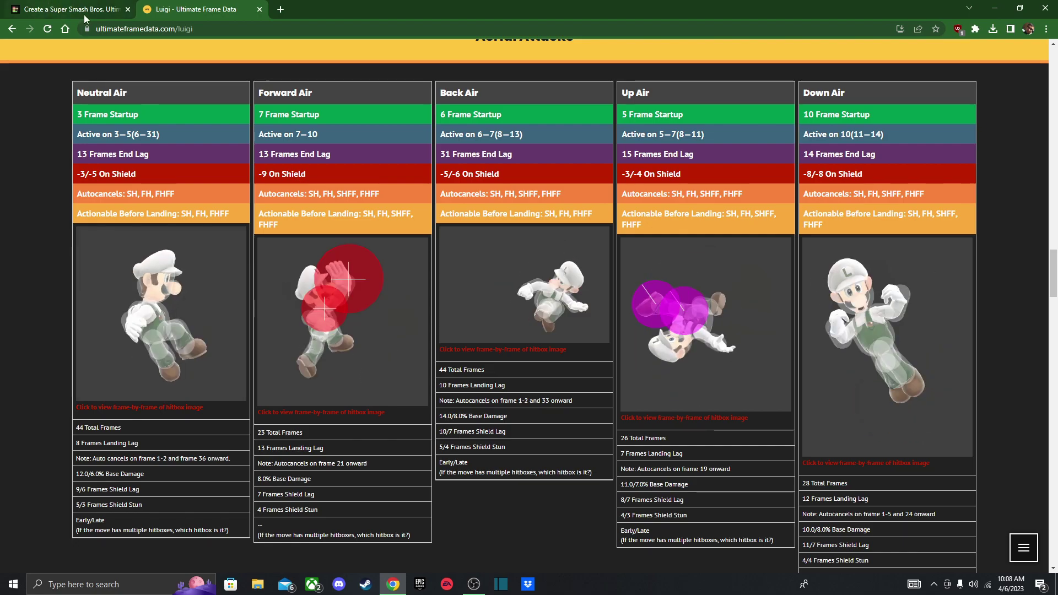
Return to the TierMaker list and rank the fifth unranked image at the start of the Cool tier
click(40, 5)
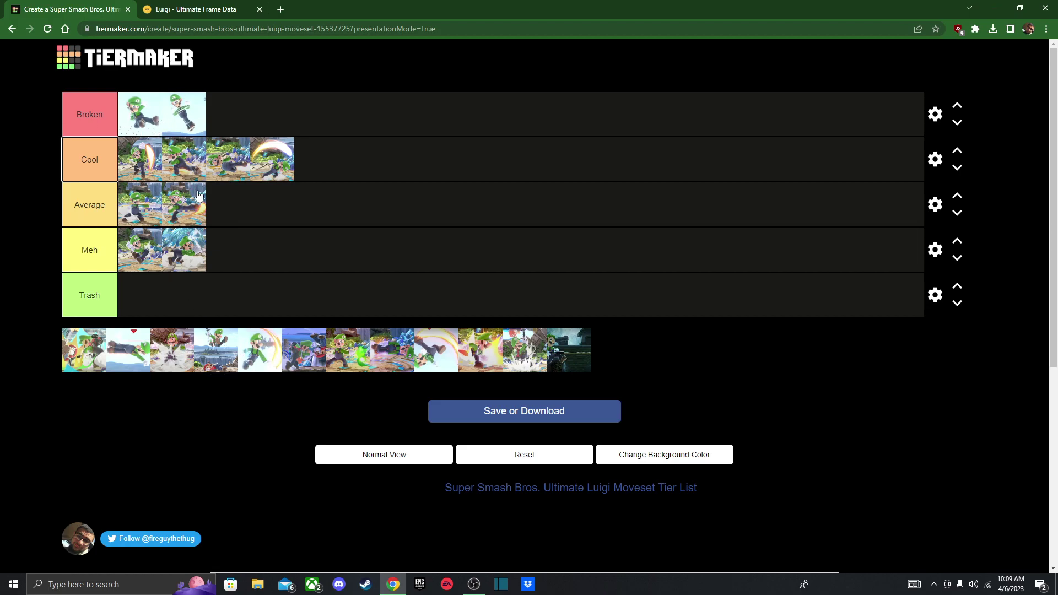
drag(262, 358, 123, 165)
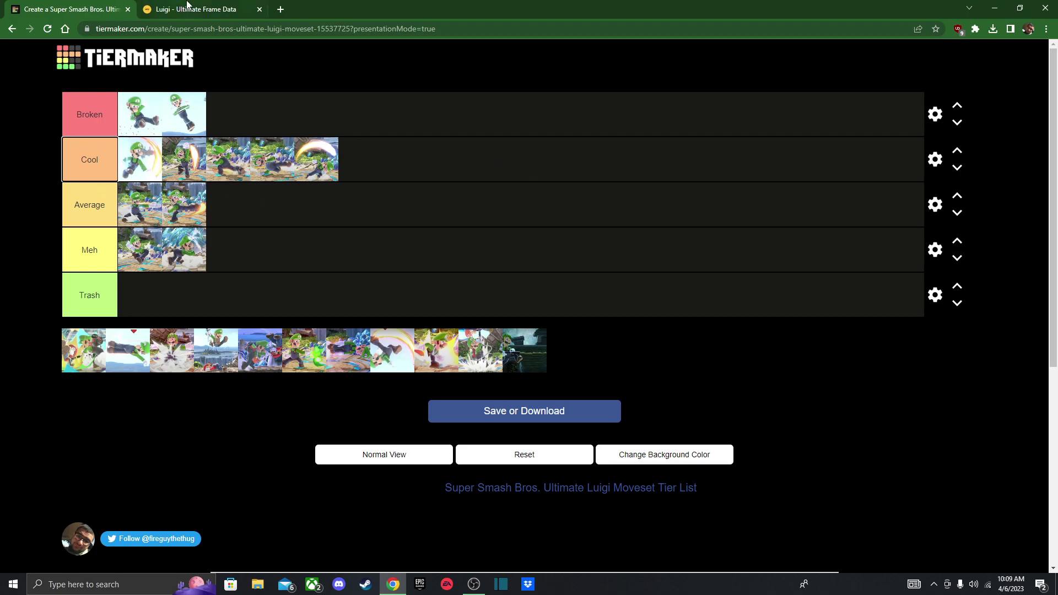
Switch to Luigi's Ultimate Frame Data page and examine his aerial attack data, including Z Air
click(187, 9)
scroll(378, 314, down, 7)
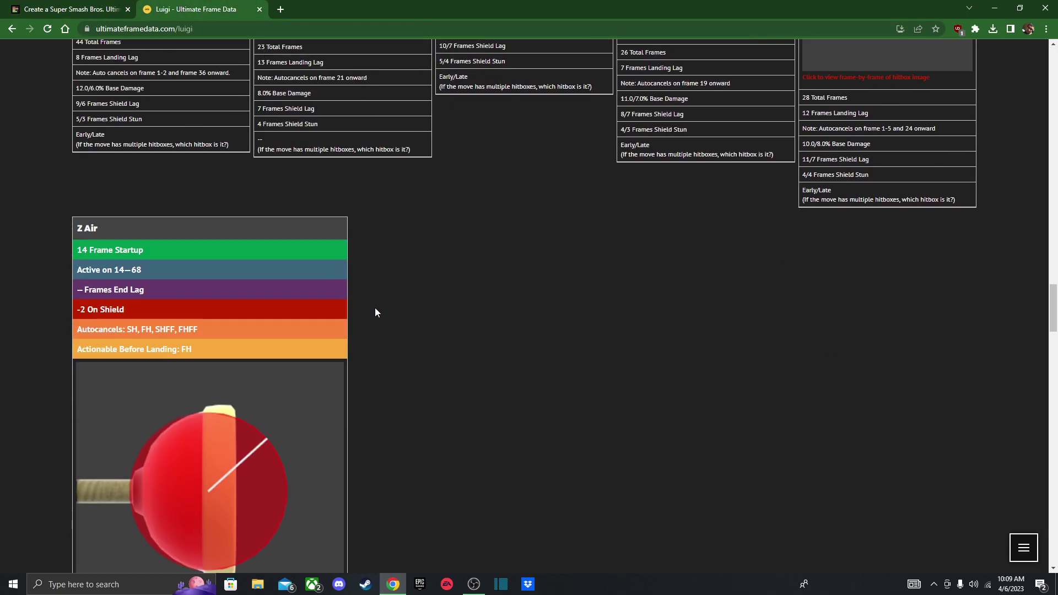
scroll(380, 309, up, 8)
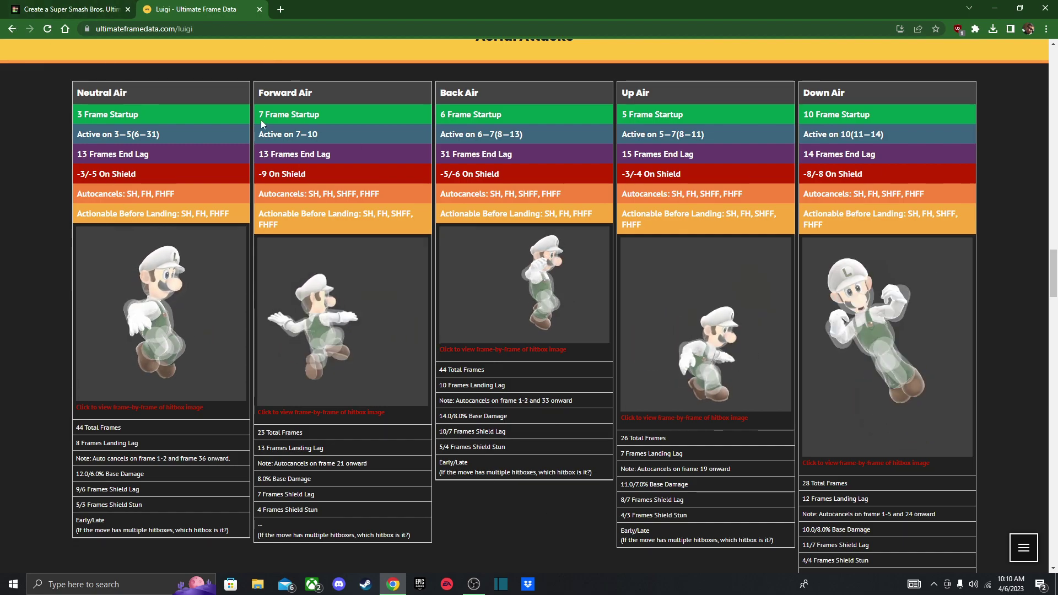
Return to the TierMaker list, move the eighth unranked image to third in the pool, and swap the two images in the Broken tier
click(23, 4)
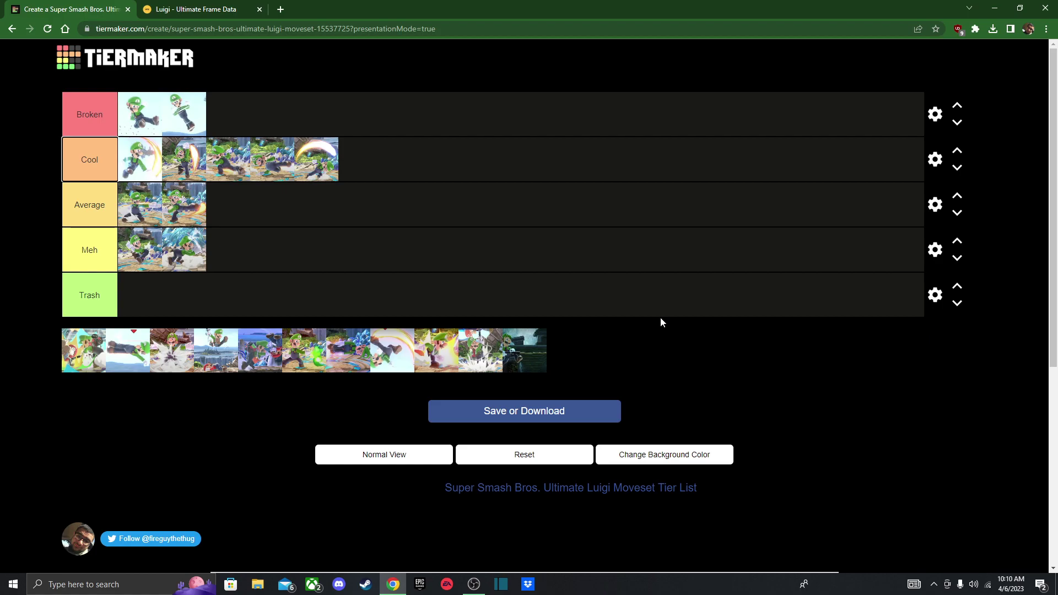
drag(411, 353, 171, 354)
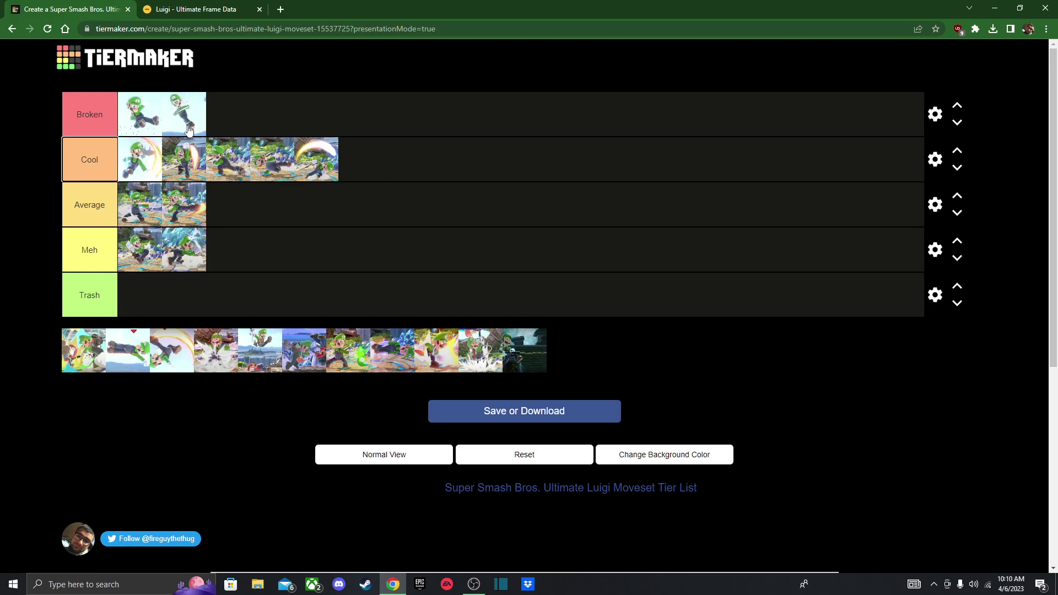
drag(176, 132, 138, 105)
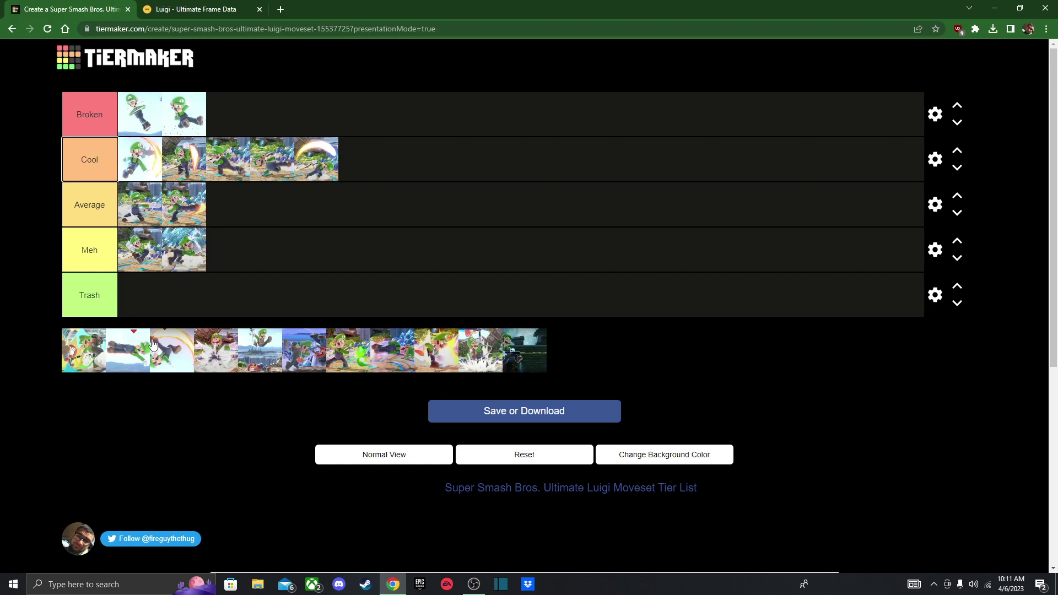
Rank the second unranked image, showing Luigi stretched out horizontally, fourth in the Cool tier
drag(128, 352, 139, 159)
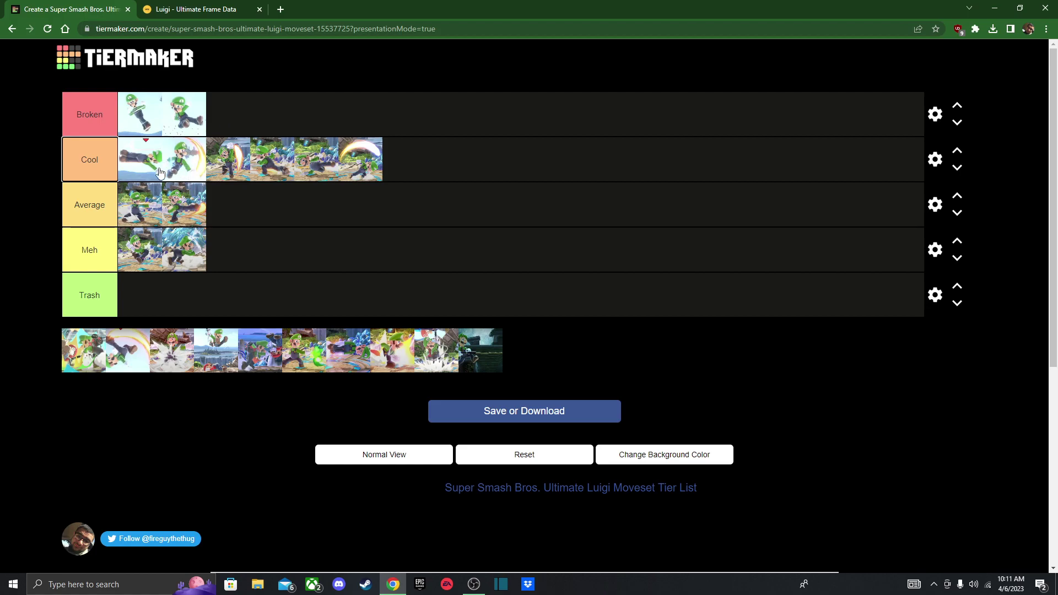
drag(152, 171, 278, 172)
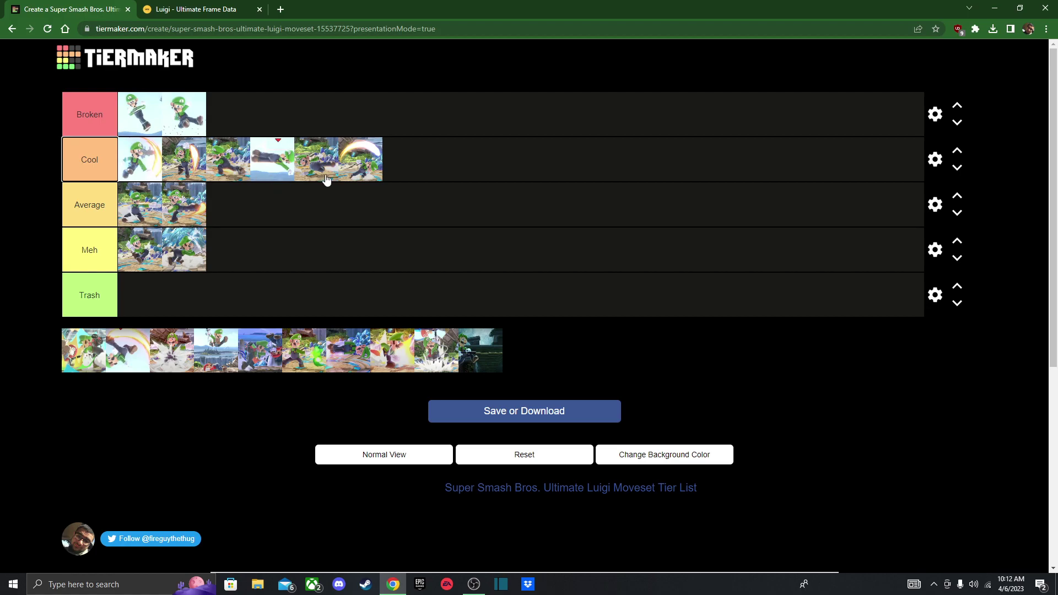
mouse_move(271, 172)
mouse_down()
mouse_move(273, 161)
mouse_move(258, 160)
mouse_move(276, 160)
mouse_move(252, 158)
mouse_move(278, 160)
mouse_move(265, 163)
mouse_up()
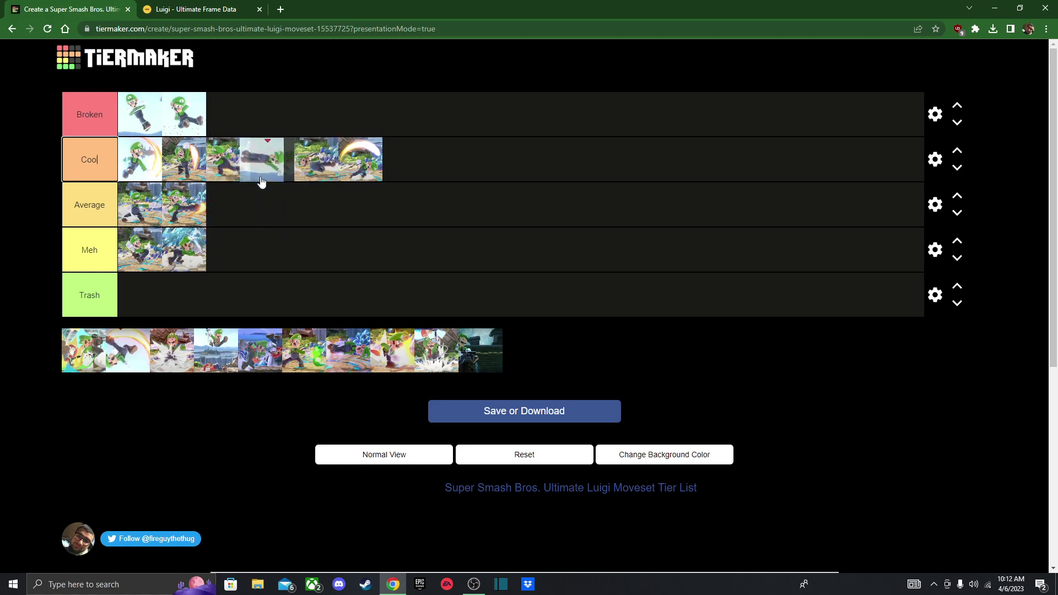
drag(260, 193, 291, 152)
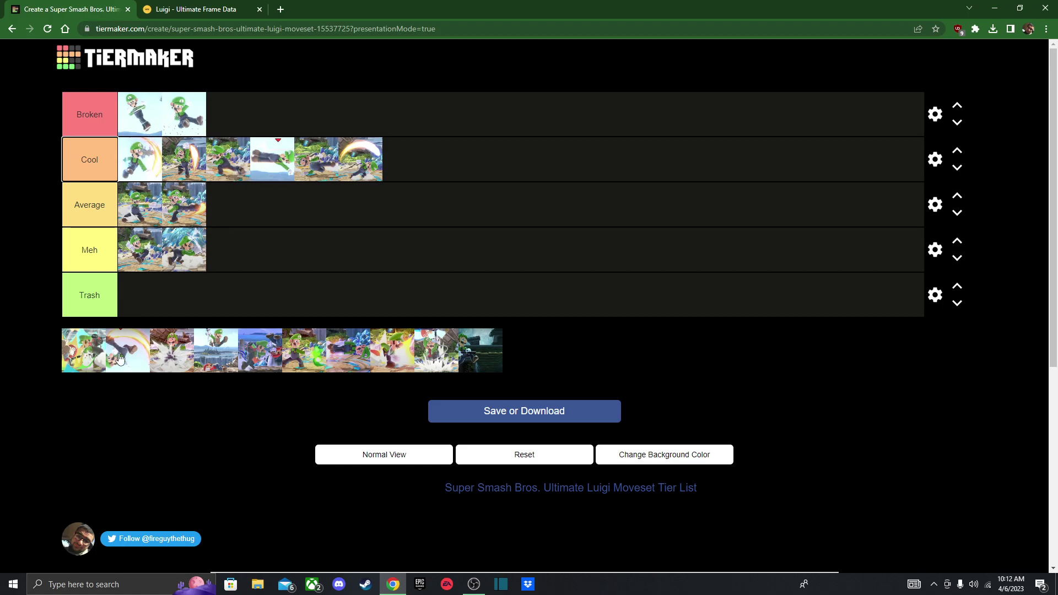
Rank the unranked aerial kick image with the orange arc second in the Cool tier
drag(117, 357, 123, 144)
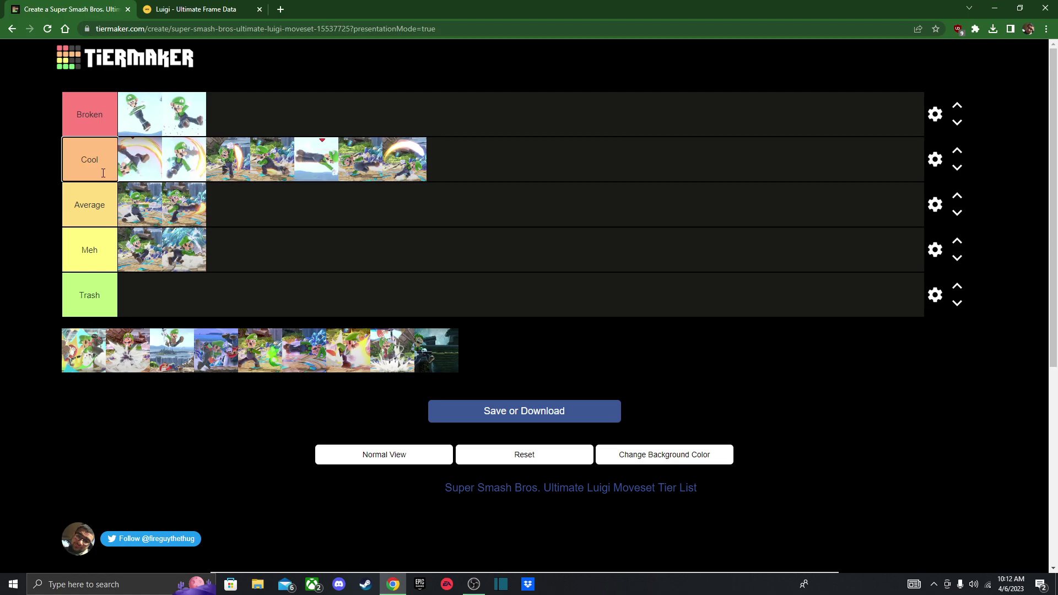
mouse_move(142, 166)
mouse_down()
mouse_move(126, 163)
mouse_move(148, 172)
mouse_up()
drag(146, 168, 184, 160)
mouse_move(176, 159)
mouse_down()
mouse_move(98, 166)
mouse_move(232, 174)
mouse_move(186, 161)
mouse_up()
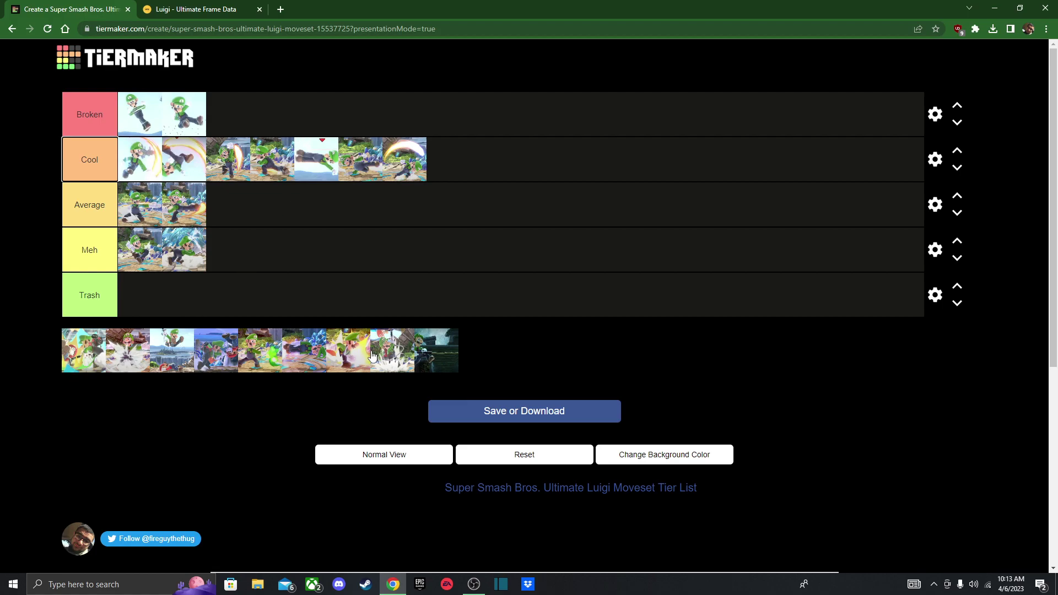
Move the green fireball image to the front of the unranked pool and rank the dark image at the end of the Average tier
drag(255, 353, 83, 347)
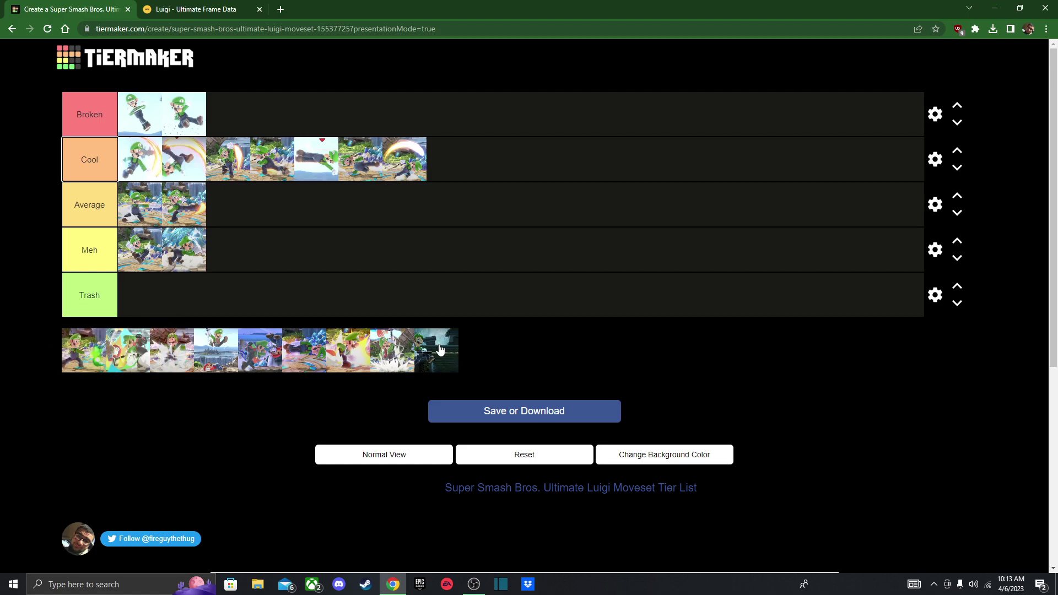
drag(441, 351, 276, 215)
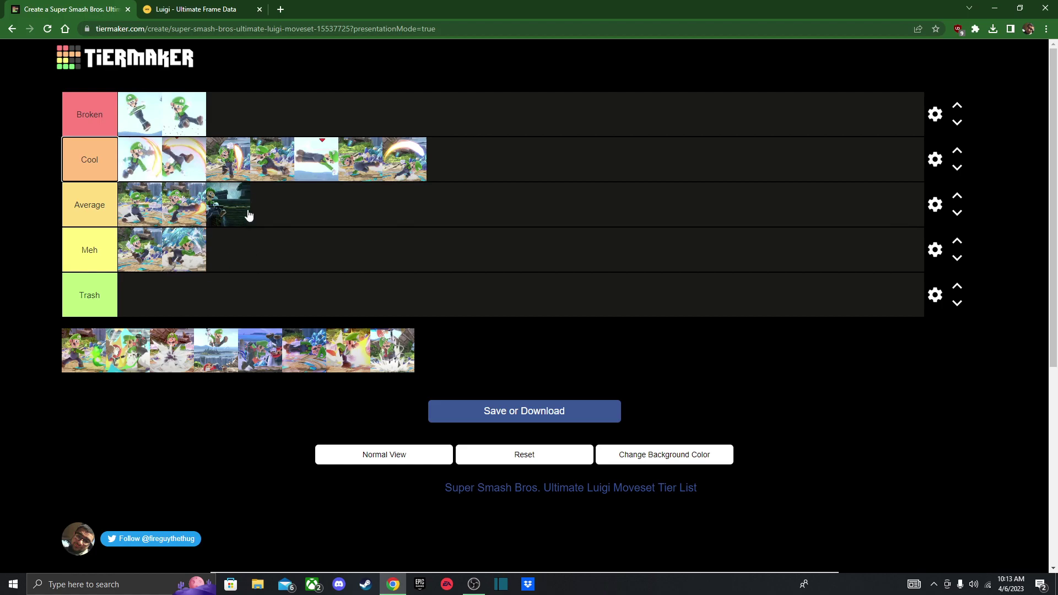
mouse_move(248, 215)
mouse_down()
mouse_move(236, 205)
mouse_move(231, 248)
mouse_move(53, 374)
mouse_move(224, 207)
mouse_move(351, 202)
mouse_move(492, 119)
mouse_move(337, 218)
mouse_move(247, 224)
mouse_move(300, 204)
mouse_move(153, 246)
mouse_move(264, 205)
mouse_move(249, 215)
mouse_up()
drag(215, 219, 239, 219)
Reorder the unranked pool, putting the purple-glow image second, the arms-spread image third and the yellow-burst image fourth
mouse_move(75, 350)
mouse_down()
mouse_move(616, 220)
mouse_move(612, 170)
mouse_move(56, 368)
mouse_move(83, 344)
mouse_move(428, 307)
mouse_move(41, 347)
mouse_move(62, 347)
mouse_up()
drag(308, 361, 113, 355)
drag(351, 361, 171, 355)
drag(259, 358, 169, 351)
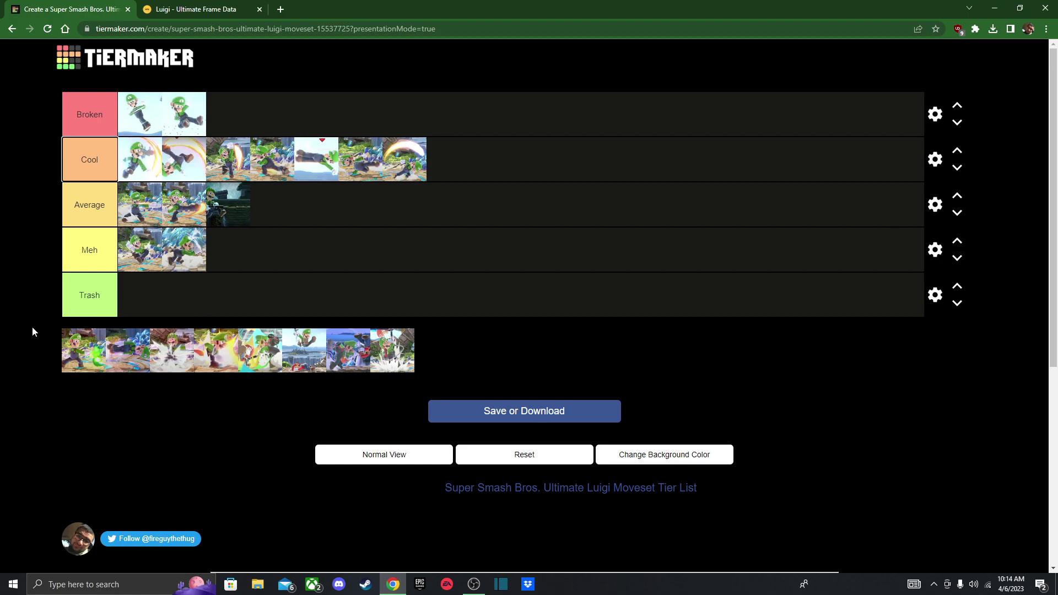
Rank the green fireball image third in the Average tier and the purple-glow image in the Trash tier
drag(83, 354, 258, 203)
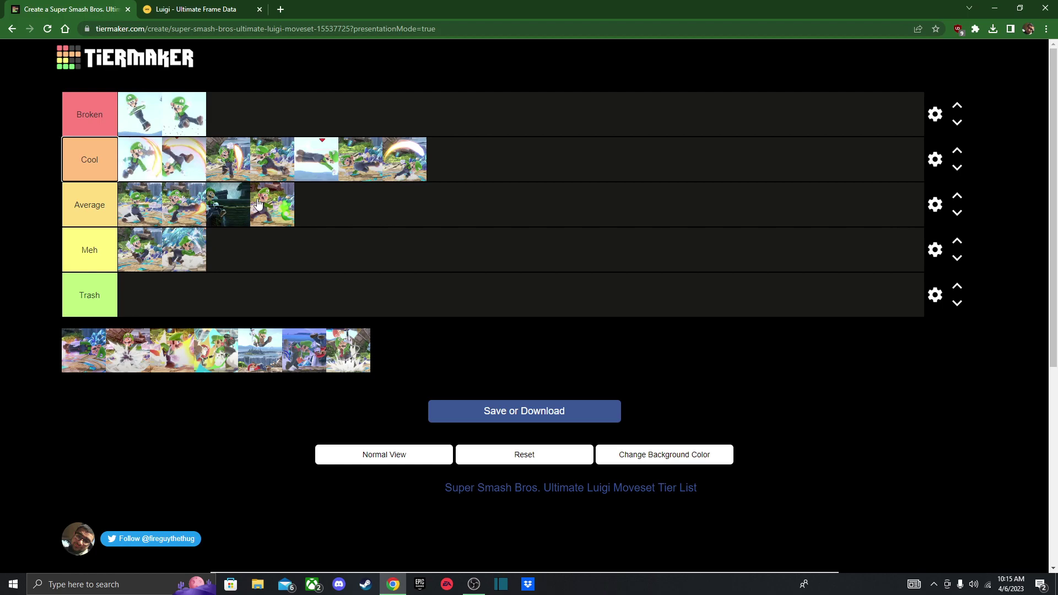
drag(277, 209, 230, 211)
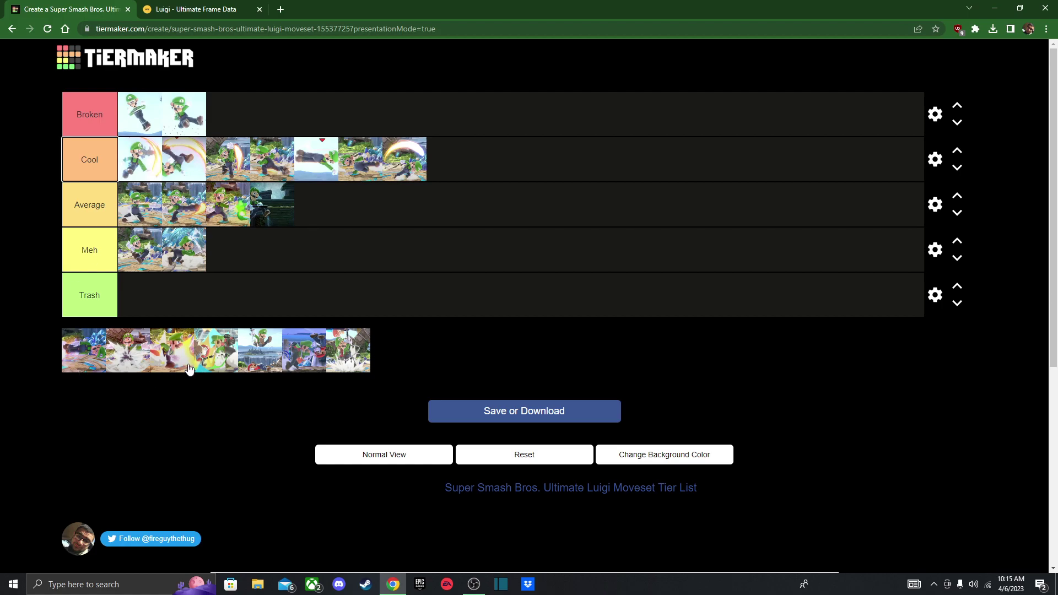
drag(82, 350, 187, 294)
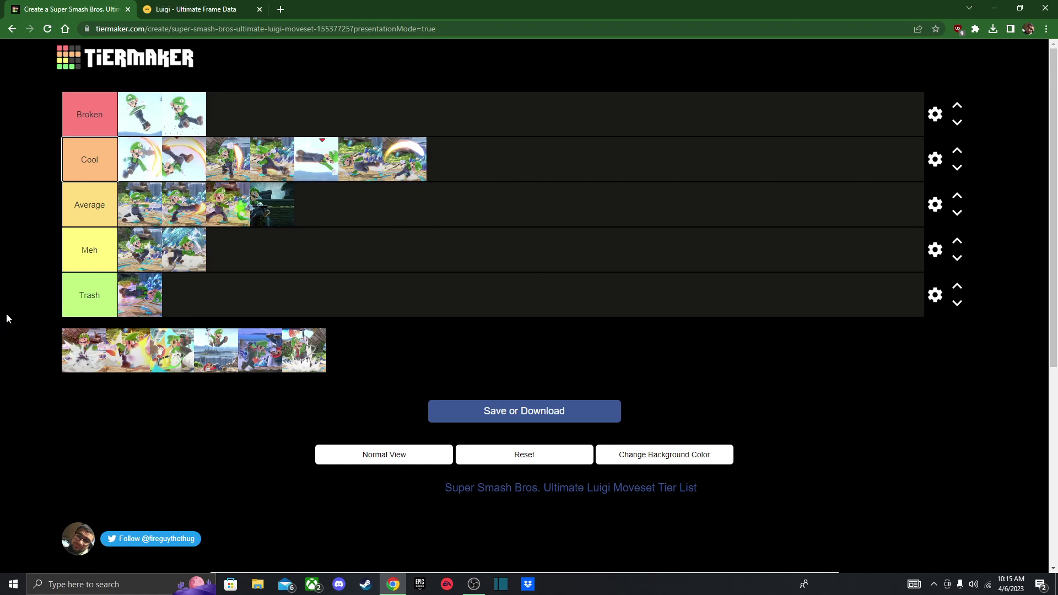
Rank the unranked arms-spread image at the start of the Broken tier
mouse_move(88, 358)
mouse_down()
mouse_move(547, 387)
mouse_move(68, 354)
mouse_move(78, 352)
mouse_up()
mouse_move(85, 359)
mouse_down()
mouse_move(75, 357)
mouse_move(88, 354)
mouse_up()
mouse_move(86, 363)
mouse_down()
mouse_move(69, 353)
mouse_move(77, 357)
mouse_up()
drag(89, 339, 133, 112)
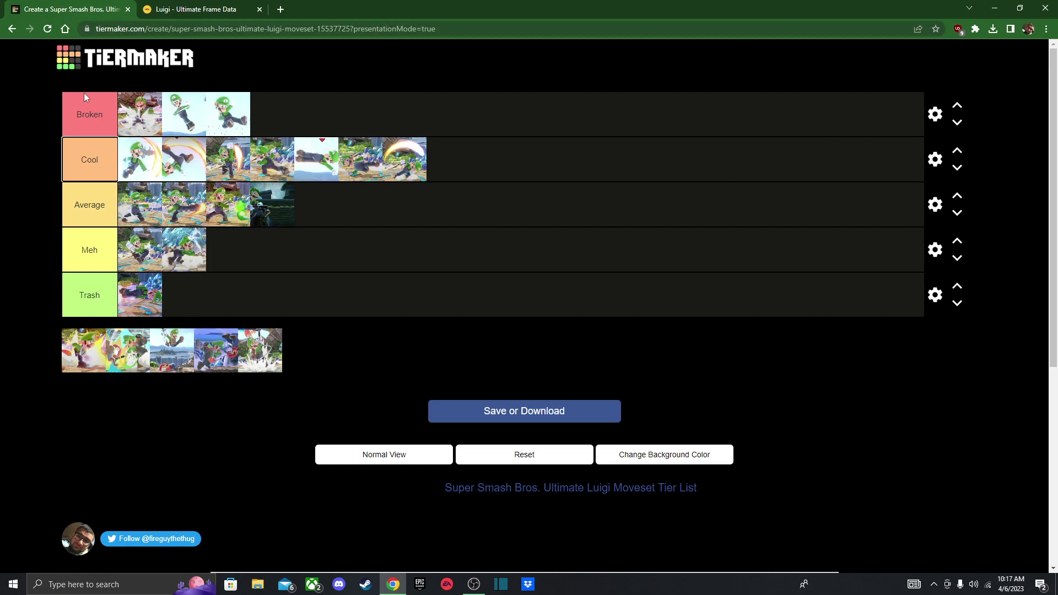
Rank the unranked yellow-burst image at the start of the Average tier
mouse_move(74, 365)
mouse_down()
mouse_move(424, 344)
mouse_move(27, 344)
mouse_move(69, 358)
mouse_up()
drag(77, 358, 48, 346)
mouse_move(69, 364)
mouse_down()
mouse_move(207, 252)
mouse_move(17, 383)
mouse_move(72, 361)
mouse_move(67, 349)
mouse_move(70, 364)
mouse_move(32, 365)
mouse_move(67, 313)
mouse_move(52, 358)
mouse_move(66, 382)
mouse_move(63, 346)
mouse_move(67, 361)
mouse_up()
drag(67, 361, 51, 334)
drag(88, 361, 117, 197)
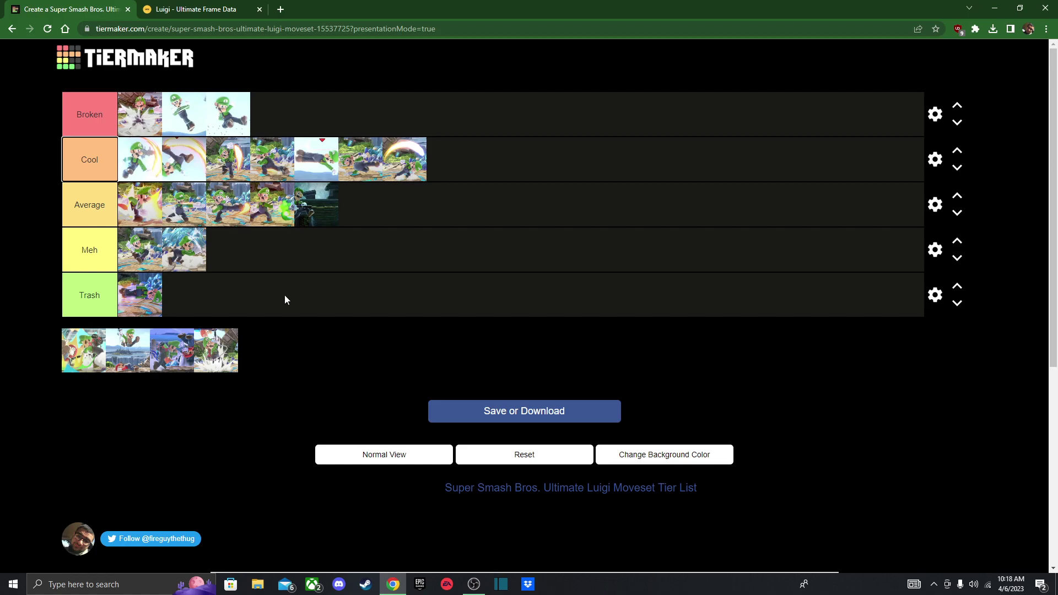
Reorder the unranked pool with the blue-background image first and the jumping image second, and rank the blue-background image at the start of the Trash tier
mouse_move(77, 363)
mouse_down()
mouse_move(55, 380)
mouse_move(80, 345)
mouse_up()
drag(174, 361, 38, 346)
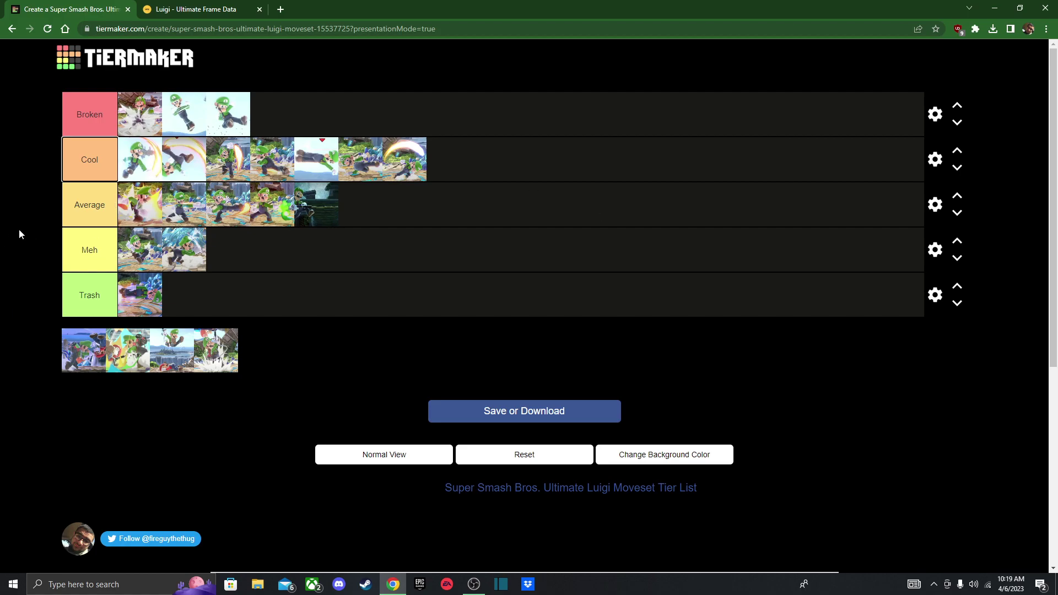
mouse_move(81, 359)
mouse_down()
mouse_move(17, 380)
mouse_move(84, 350)
mouse_up()
drag(78, 366, 127, 359)
drag(184, 358, 83, 360)
drag(171, 357, 148, 355)
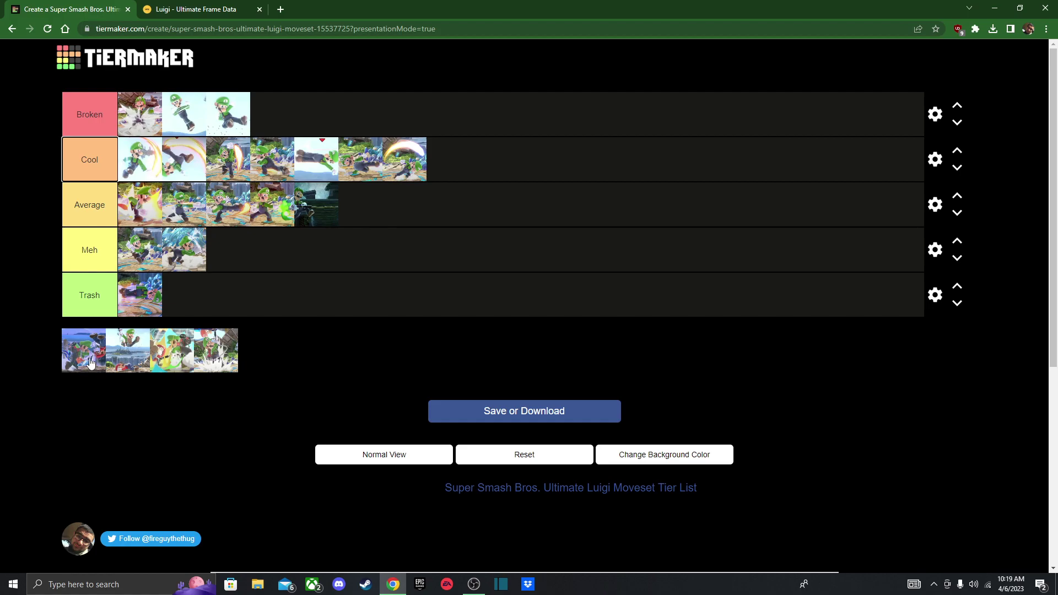
drag(90, 363, 130, 300)
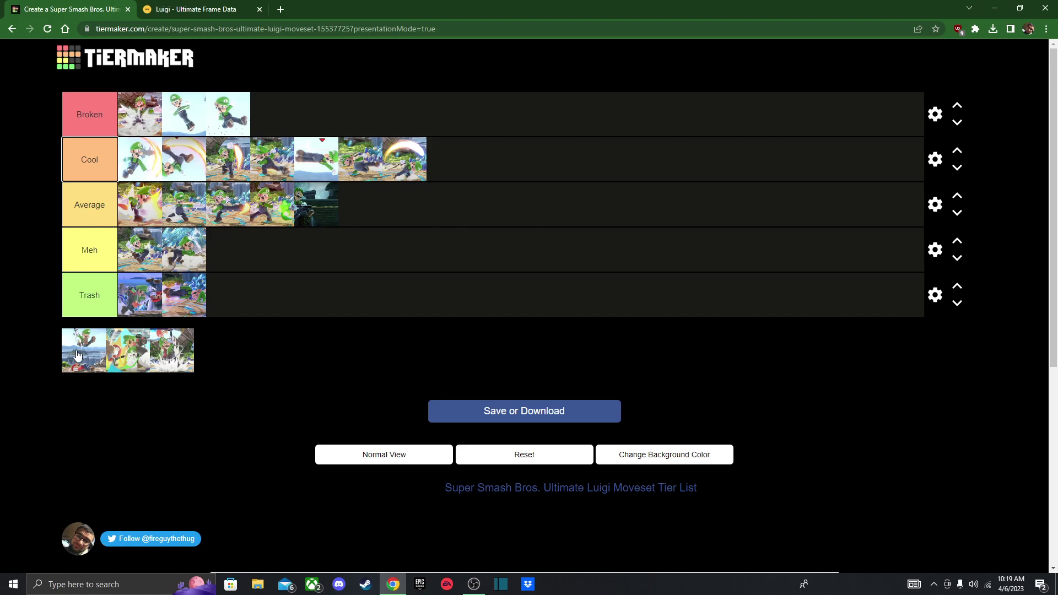
Rank the remaining images first in Broken, sixth in Cool and first in Meh, moving Meh's former first image to the end of its tier
drag(77, 355, 135, 114)
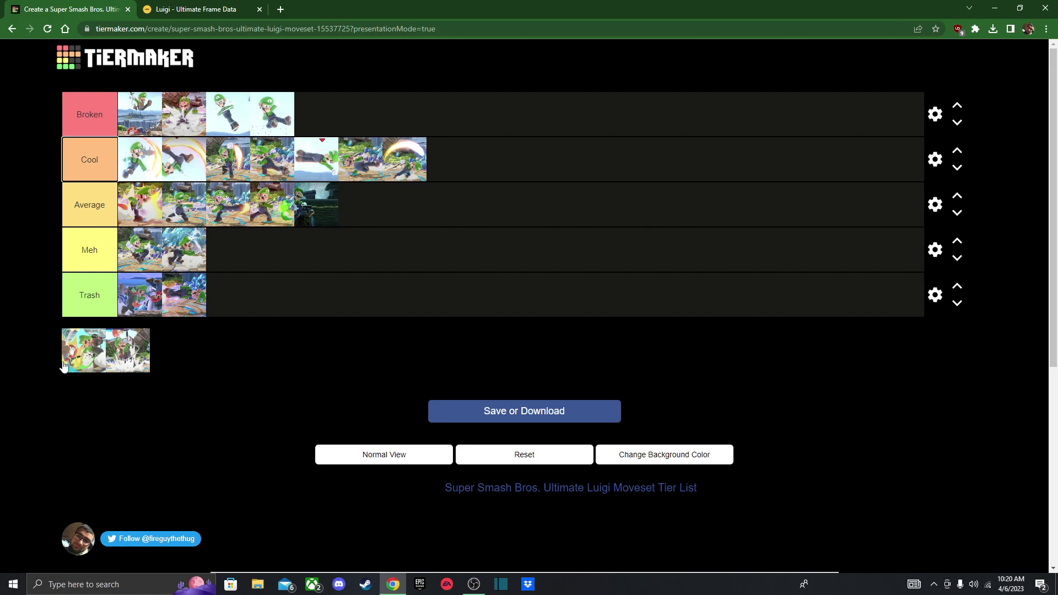
drag(62, 362, 388, 160)
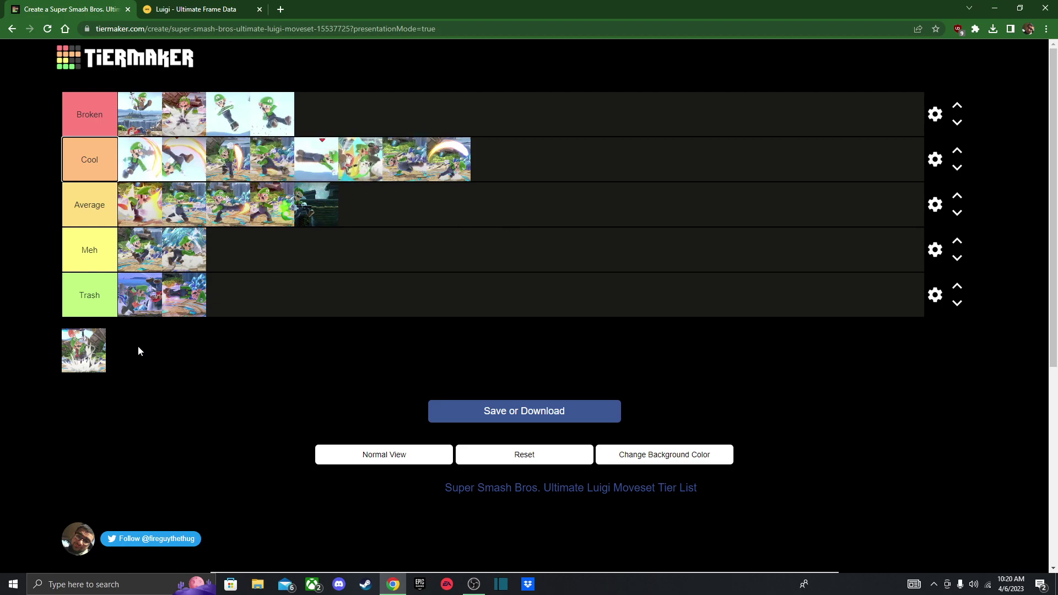
drag(102, 361, 198, 241)
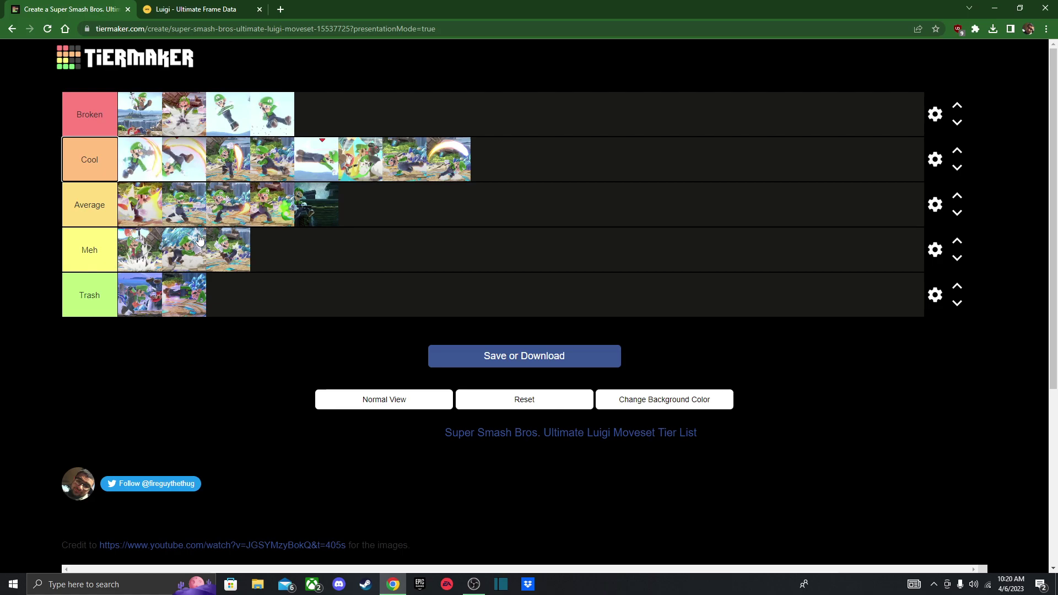